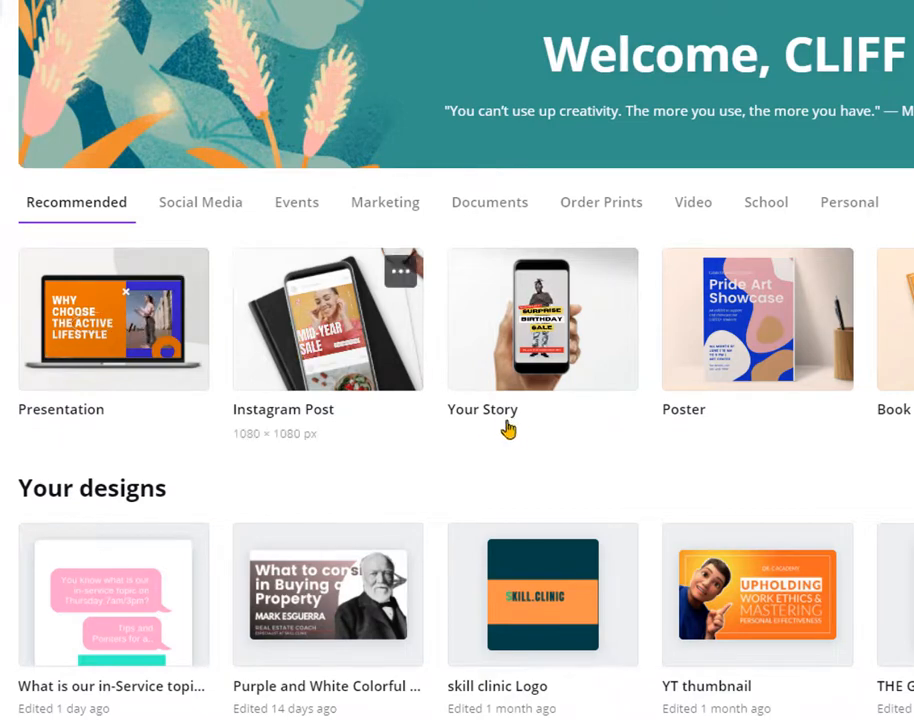
- Look over the home page's recommended design types, own designs and Instagram post templates
scroll(453, 414, down, 3)
scroll(255, 426, down, 2)
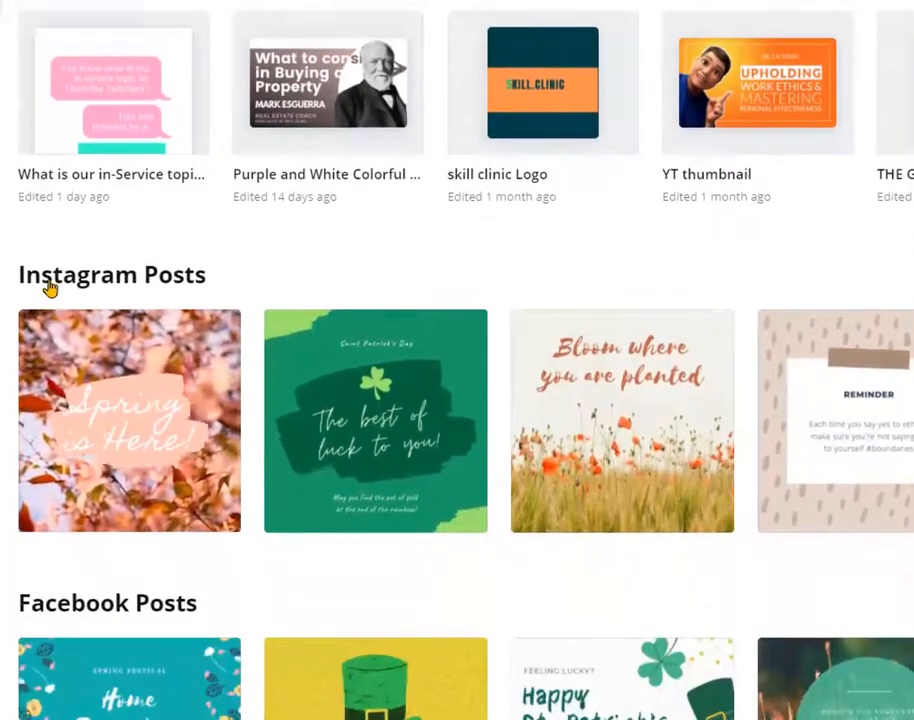
scroll(49, 290, up, 5)
scroll(188, 173, up, 1)
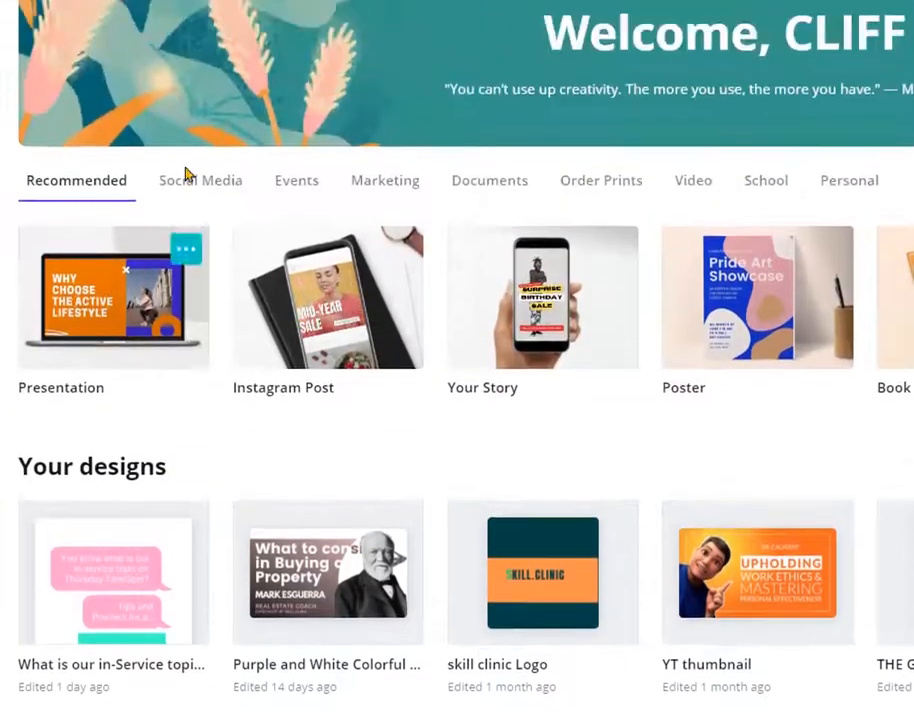
scroll(116, 404, down, 2)
scroll(116, 452, down, 1)
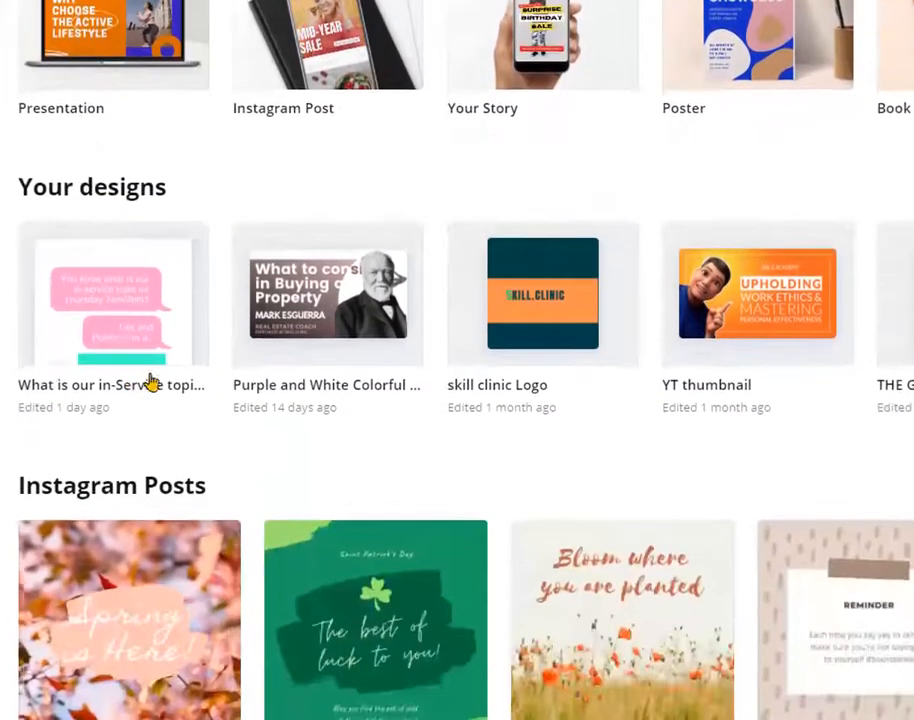
scroll(147, 402, down, 2)
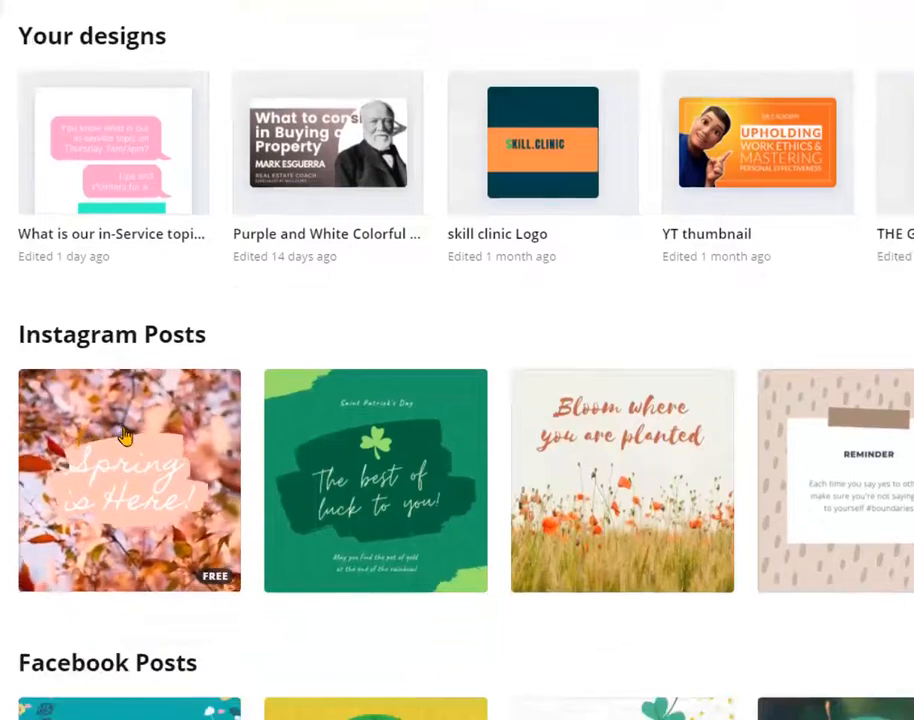
scroll(150, 467, down, 3)
scroll(153, 471, down, 1)
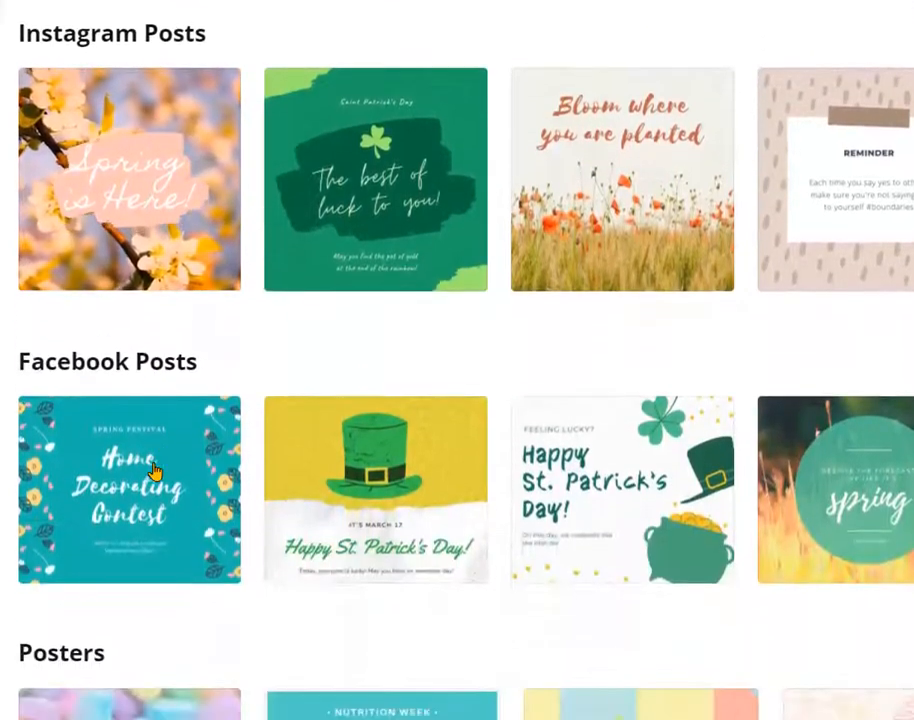
- Browse the template categories from Facebook Posts and Posters through Infographics and Facebook Covers to Cards
scroll(153, 470, down, 5)
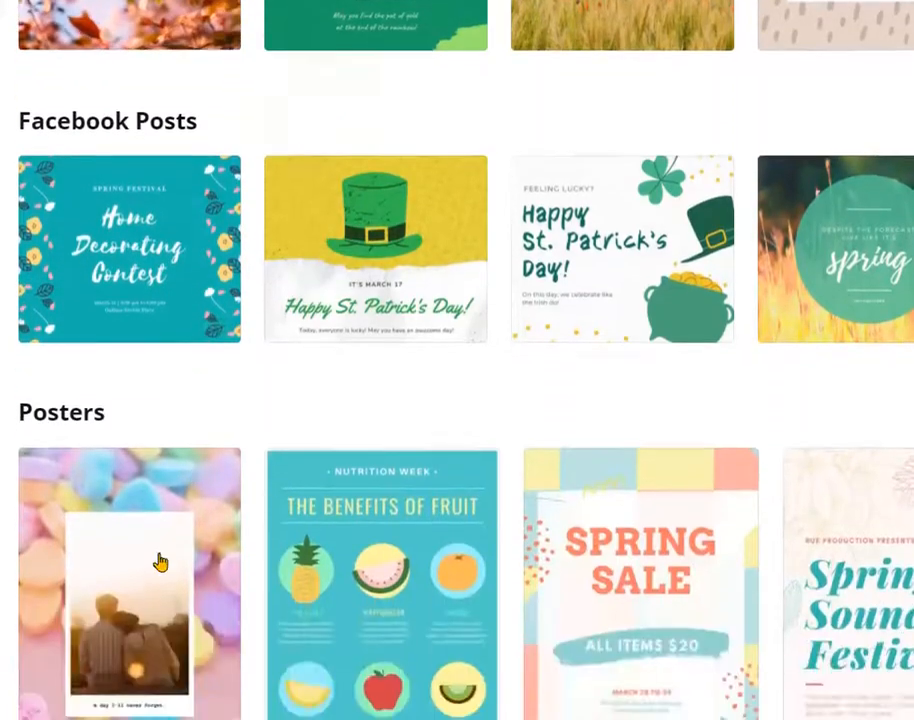
scroll(158, 577, down, 6)
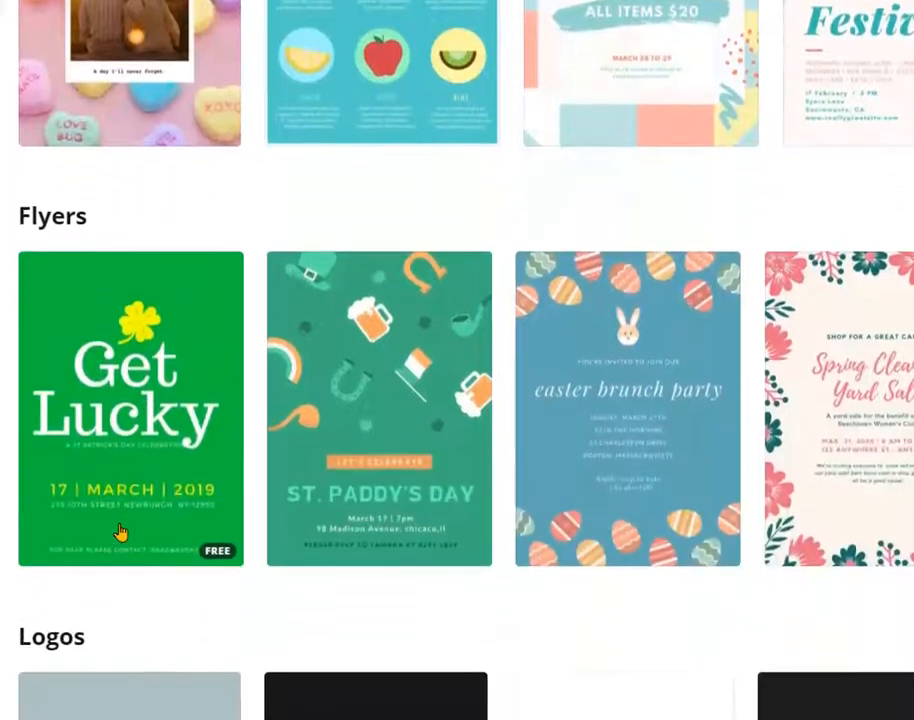
scroll(148, 571, down, 6)
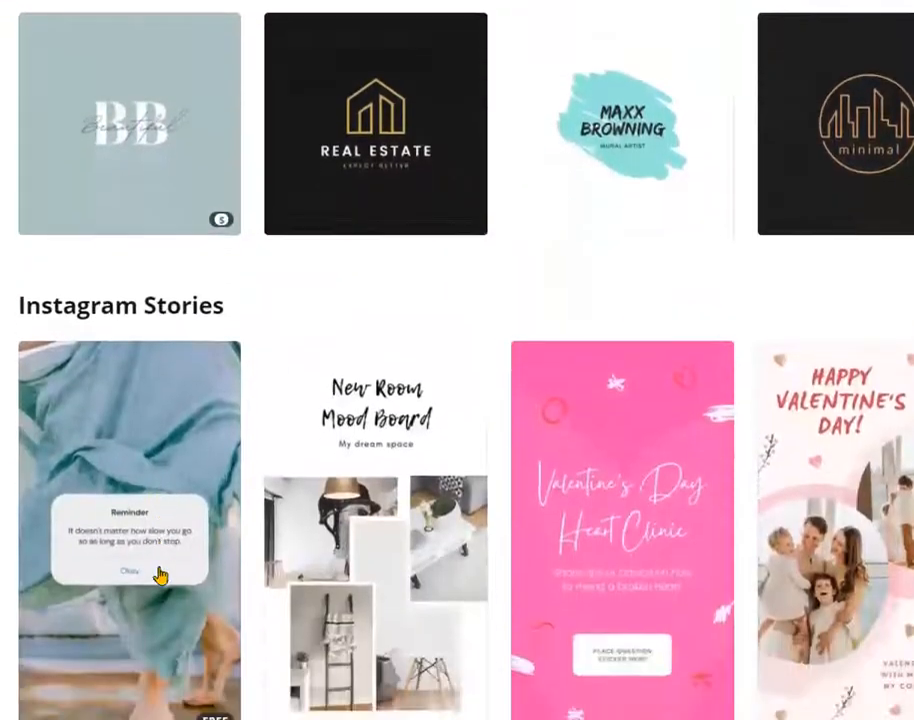
scroll(170, 580, down, 3)
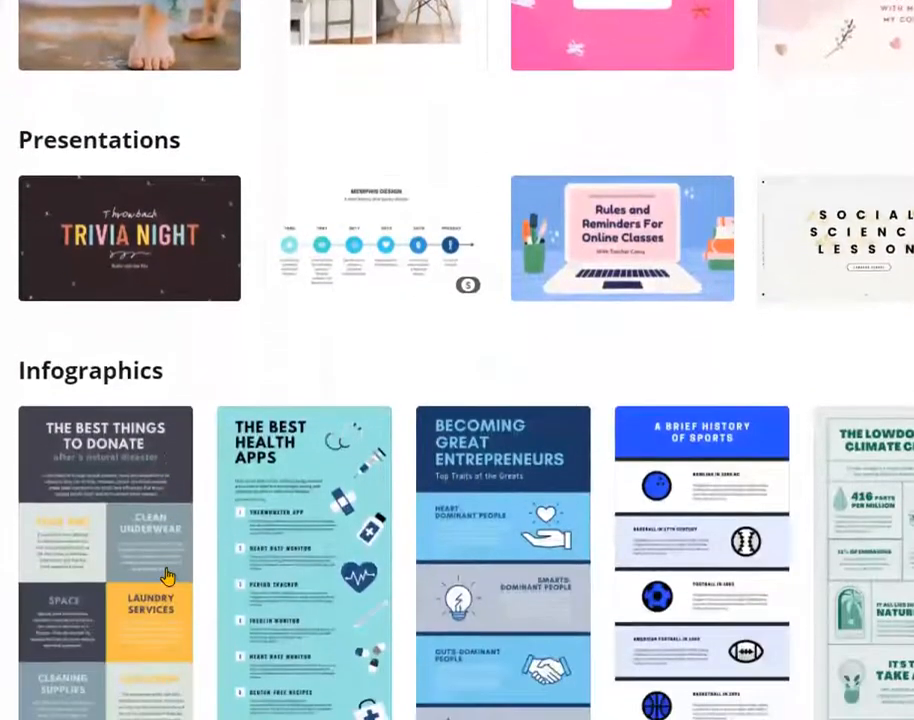
scroll(167, 576, down, 2)
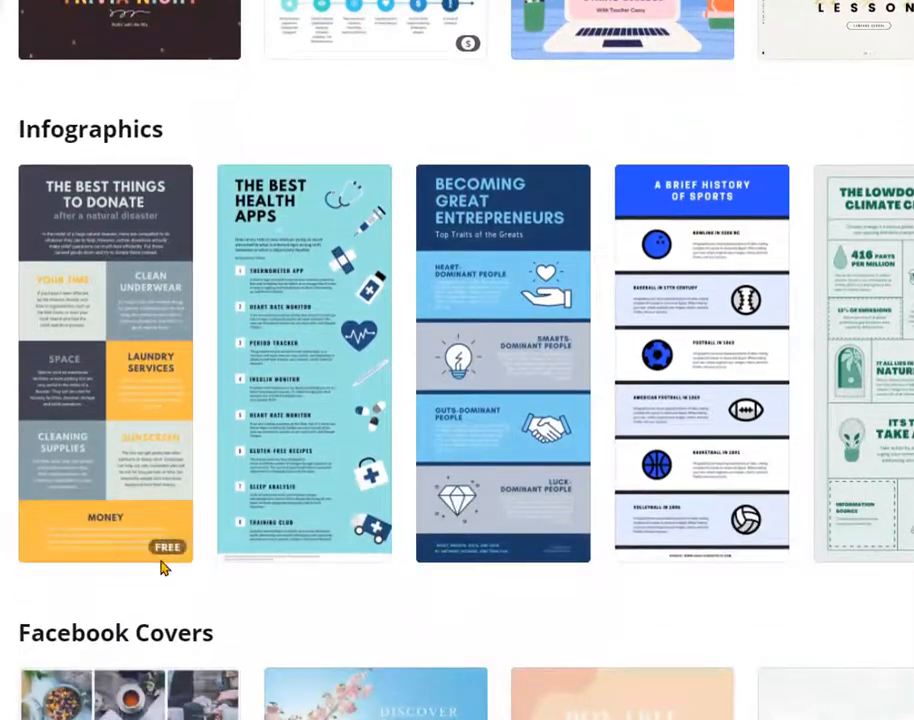
scroll(165, 570, down, 2)
scroll(161, 566, down, 2)
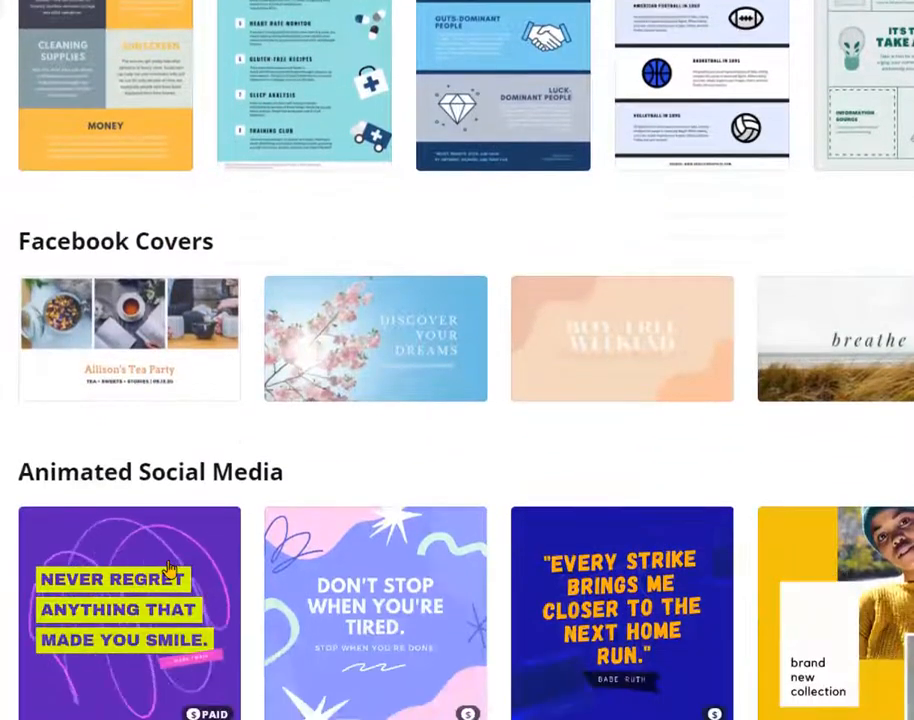
scroll(168, 571, down, 1)
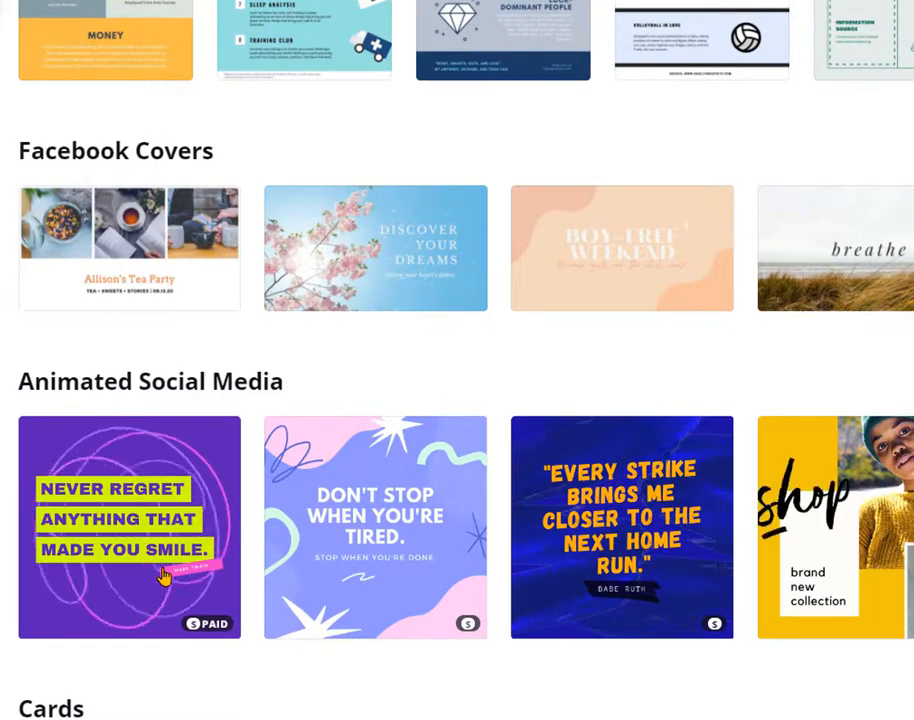
scroll(288, 463, down, 1)
scroll(288, 463, down, 3)
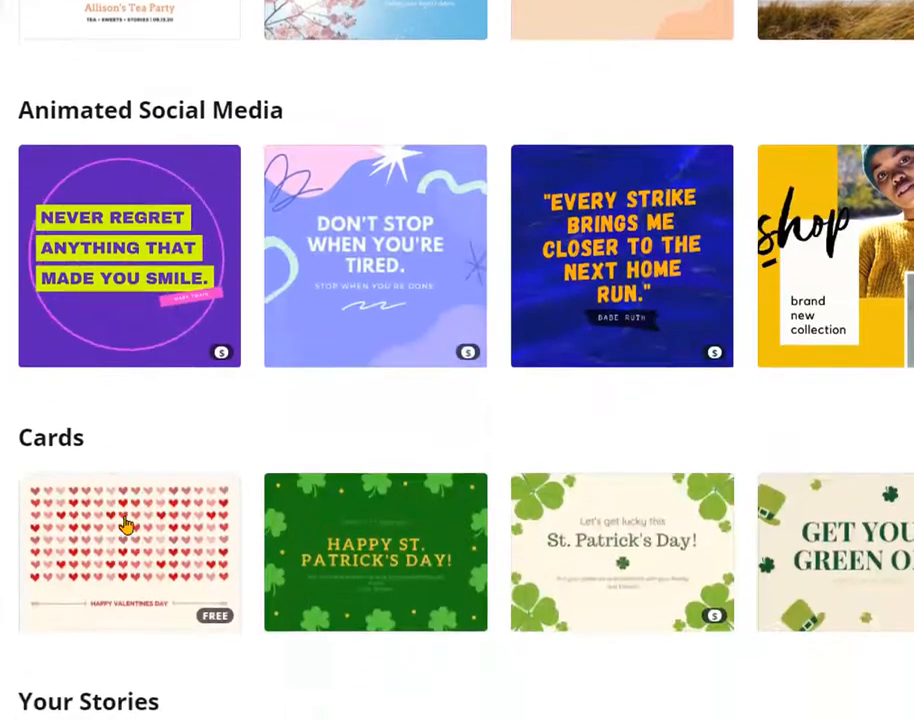
scroll(205, 581, down, 4)
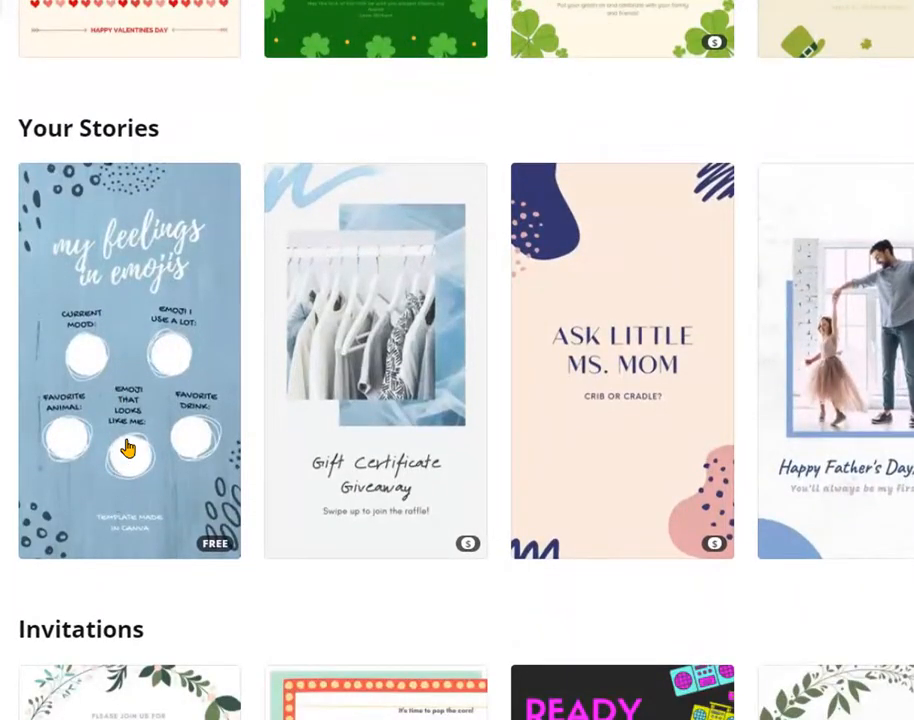
- Browse the template categories from Your Stories and Invitations through YouTube Thumbnails and Desktop Wallpapers to Videos
scroll(142, 449, down, 3)
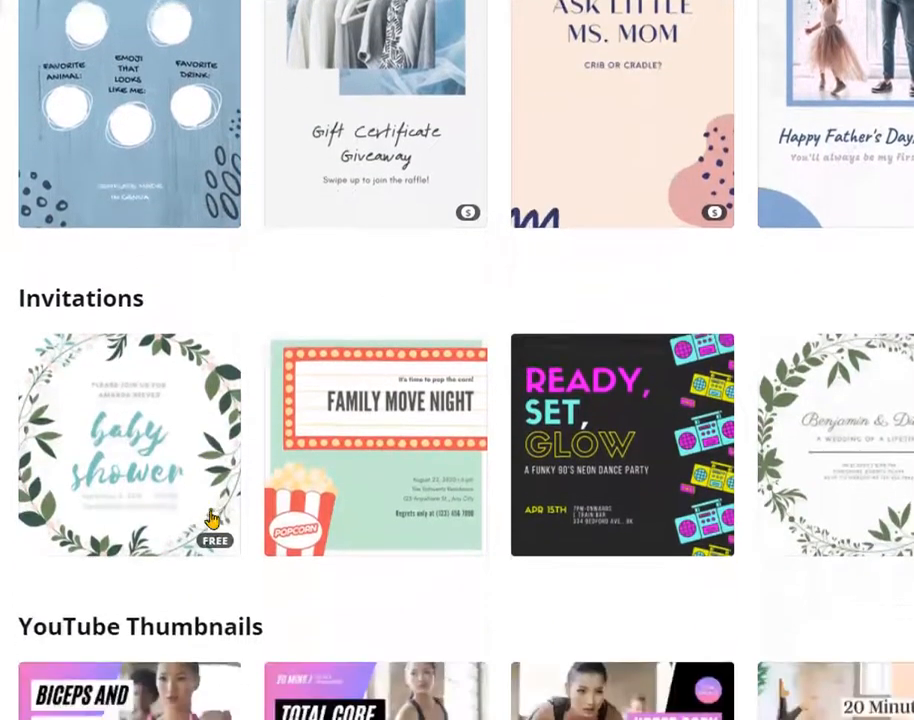
scroll(158, 476, down, 3)
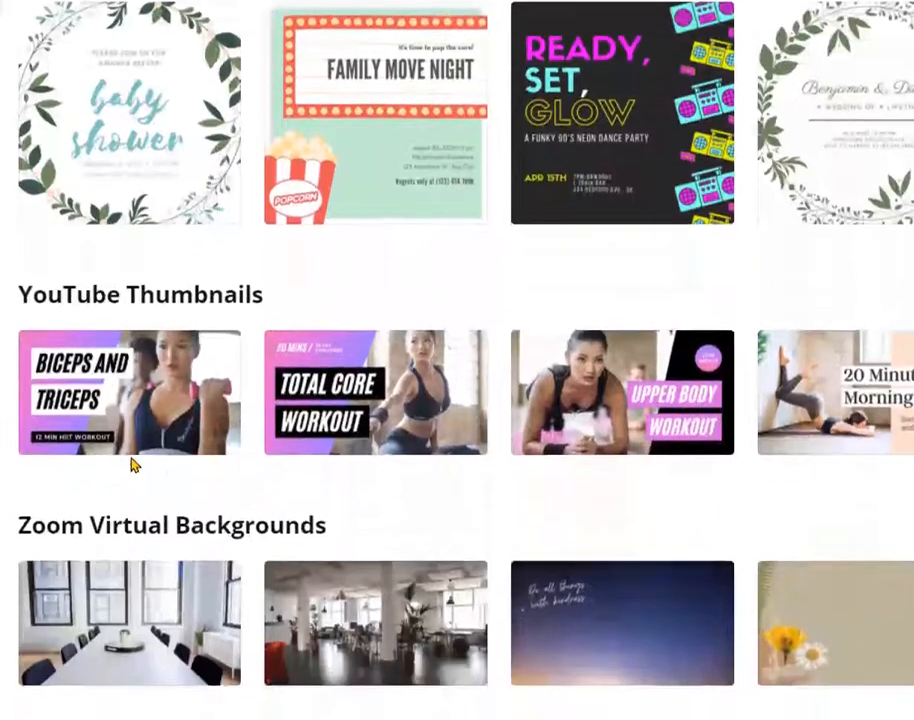
scroll(143, 492, down, 1)
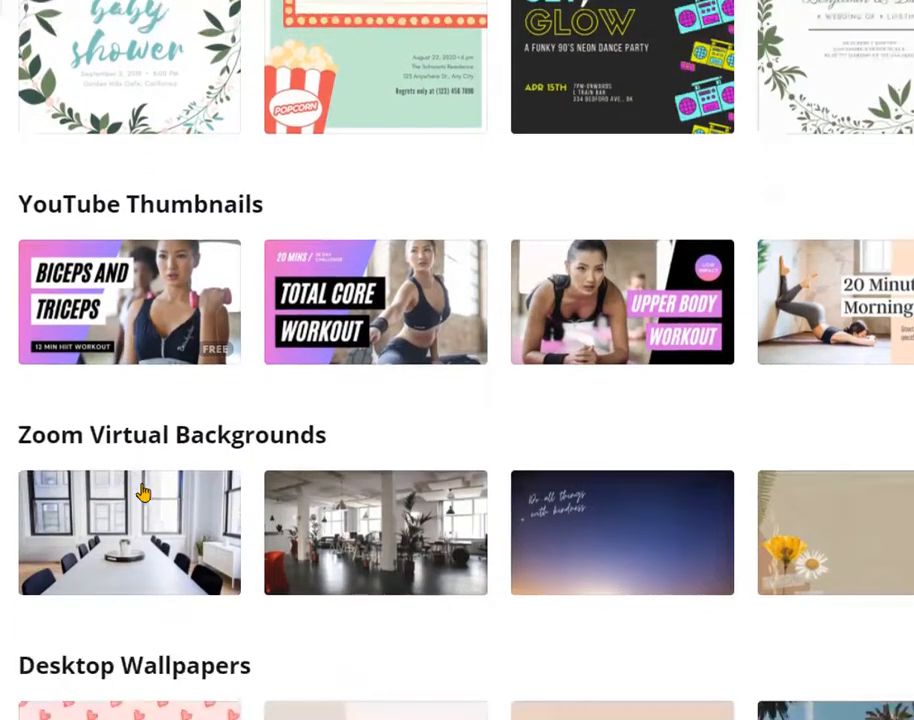
scroll(145, 494, down, 3)
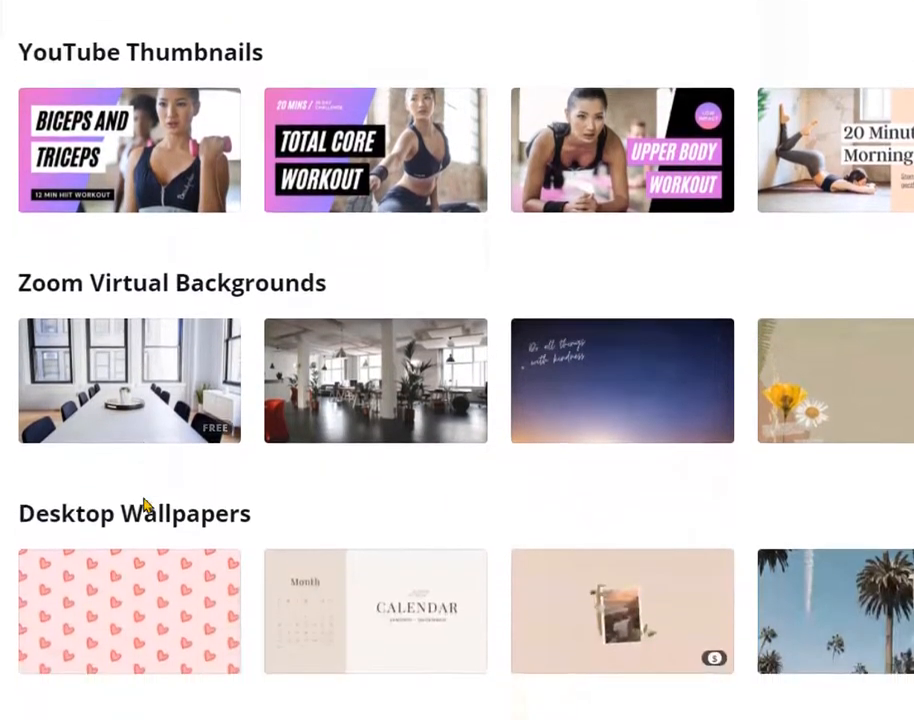
scroll(214, 490, up, 2)
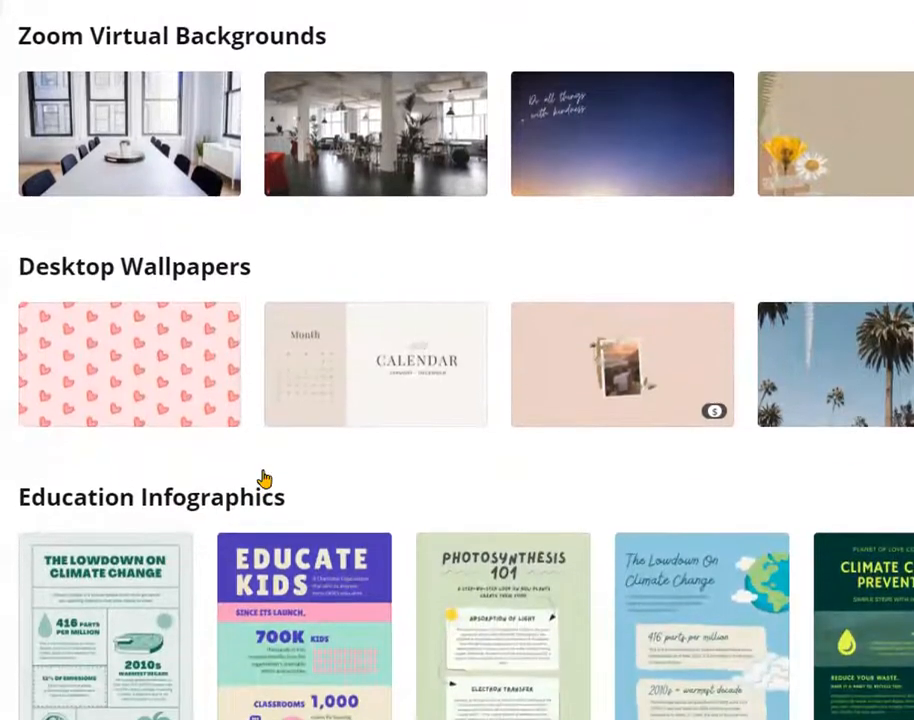
scroll(179, 447, up, 1)
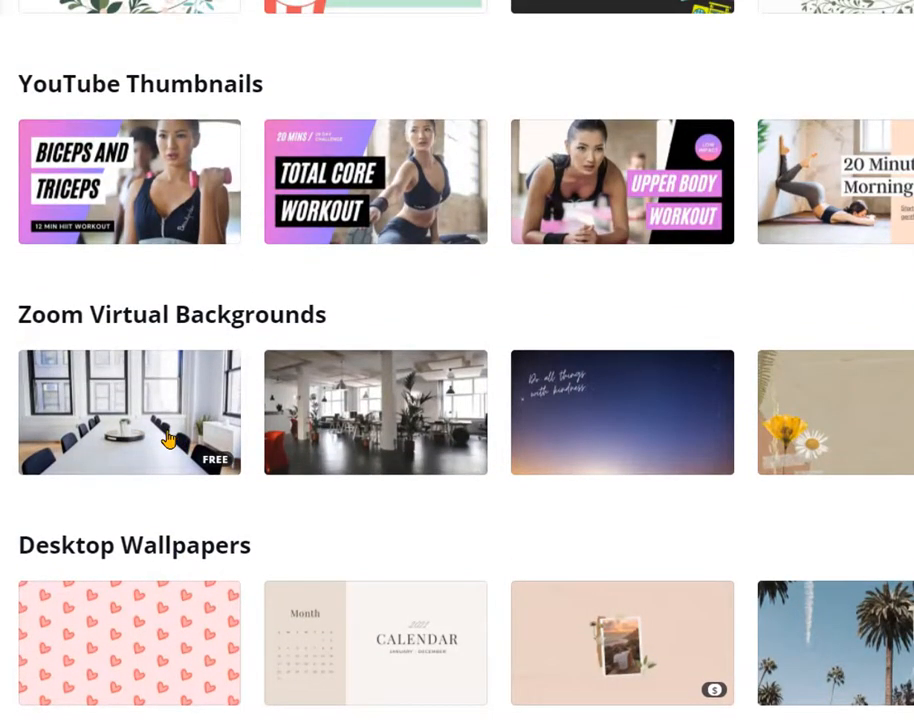
scroll(183, 438, up, 5)
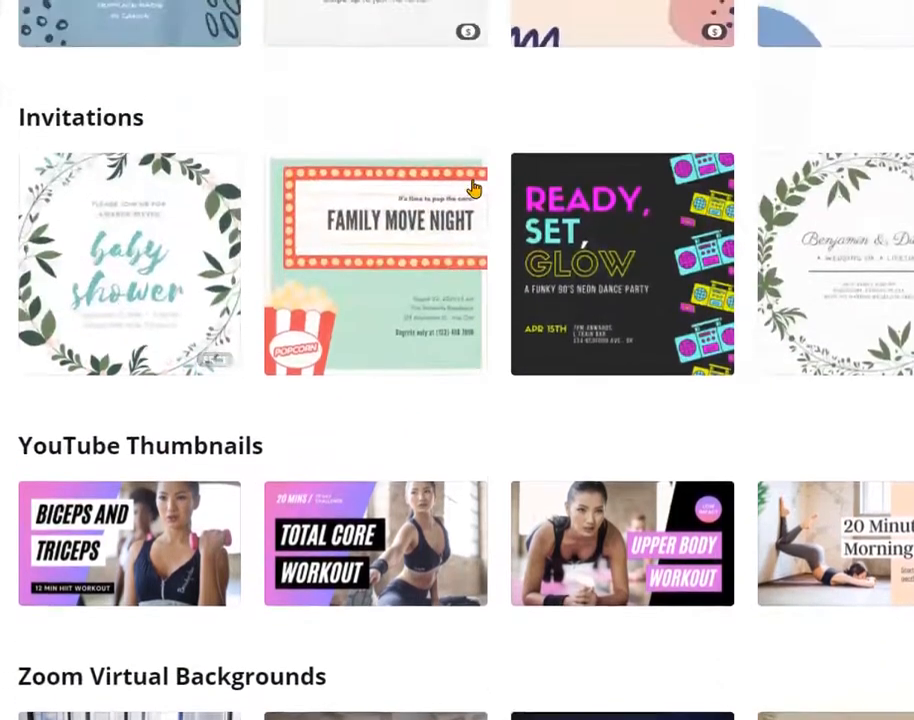
scroll(598, 220, down, 4)
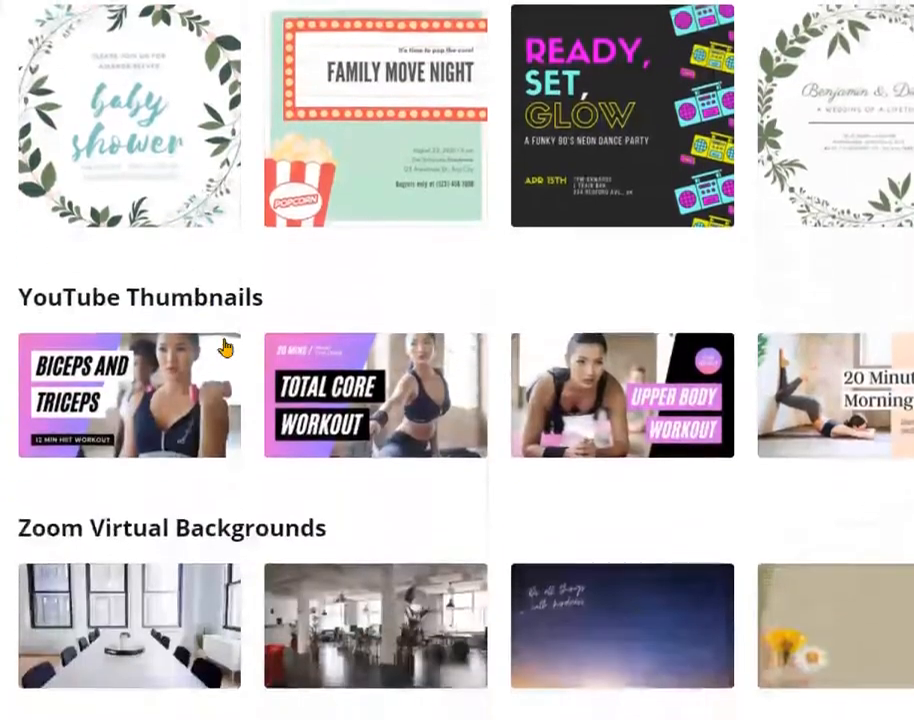
scroll(305, 341, down, 5)
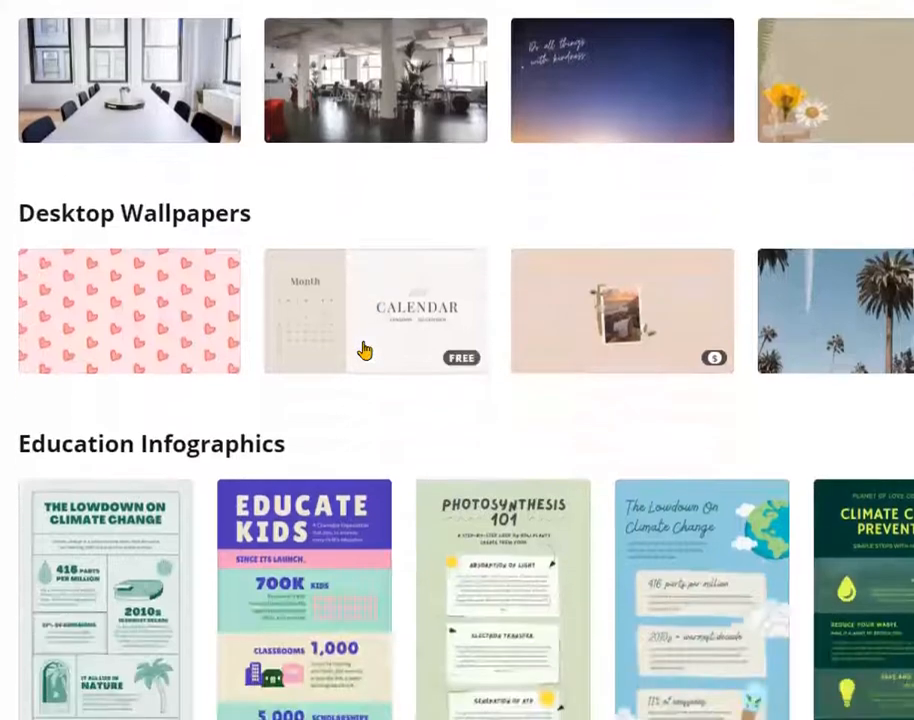
scroll(357, 355, down, 6)
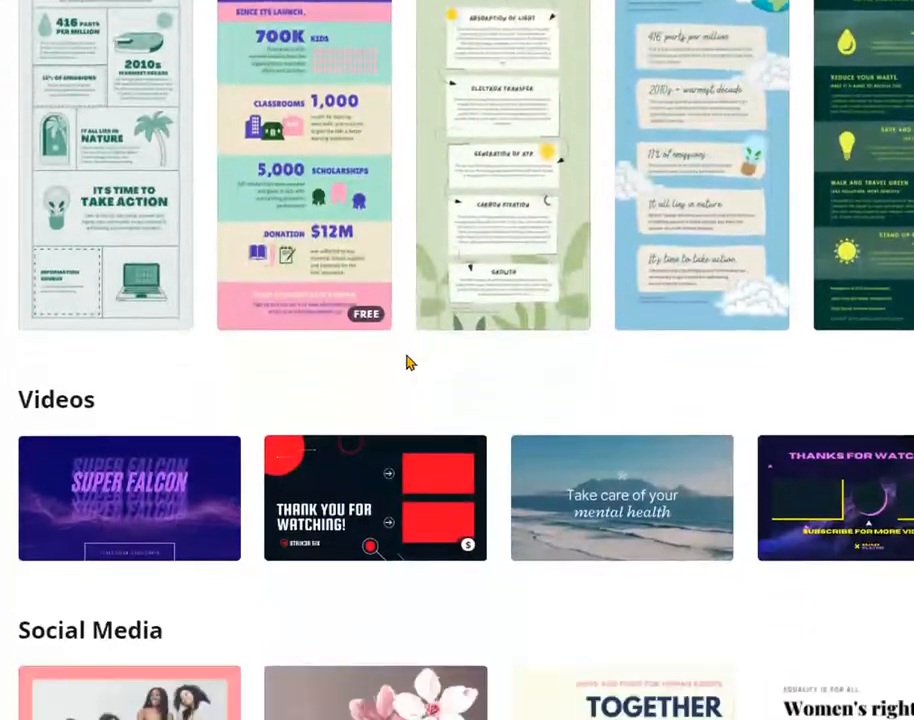
- Open the green "Happy St. Patrick's Day!" template with "LUCKY YOU!" from the Social Media templates
scroll(418, 366, down, 3)
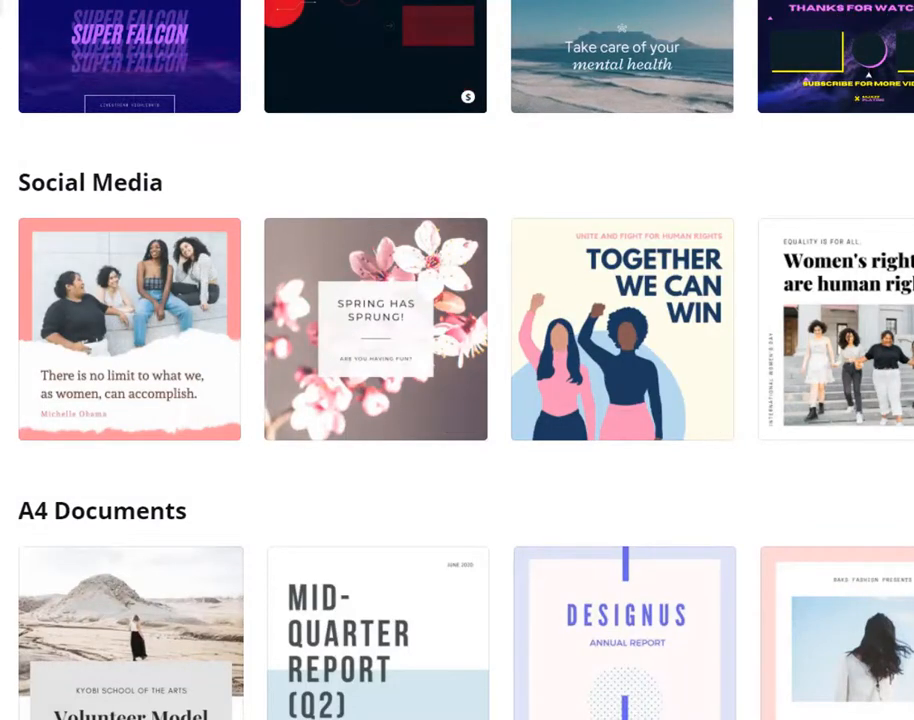
scroll(466, 329, right, 5)
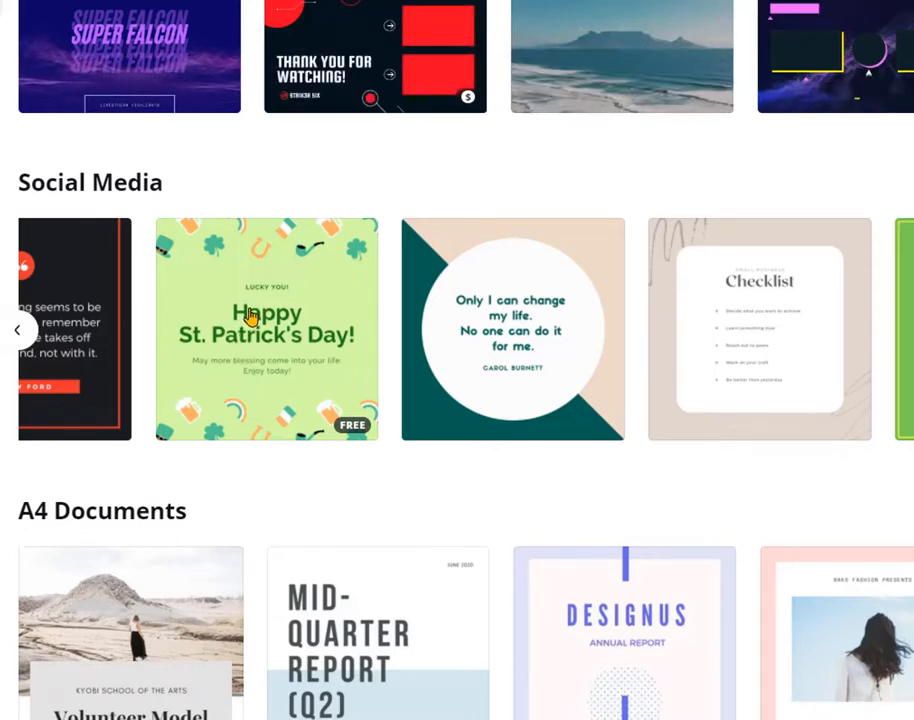
click(242, 317)
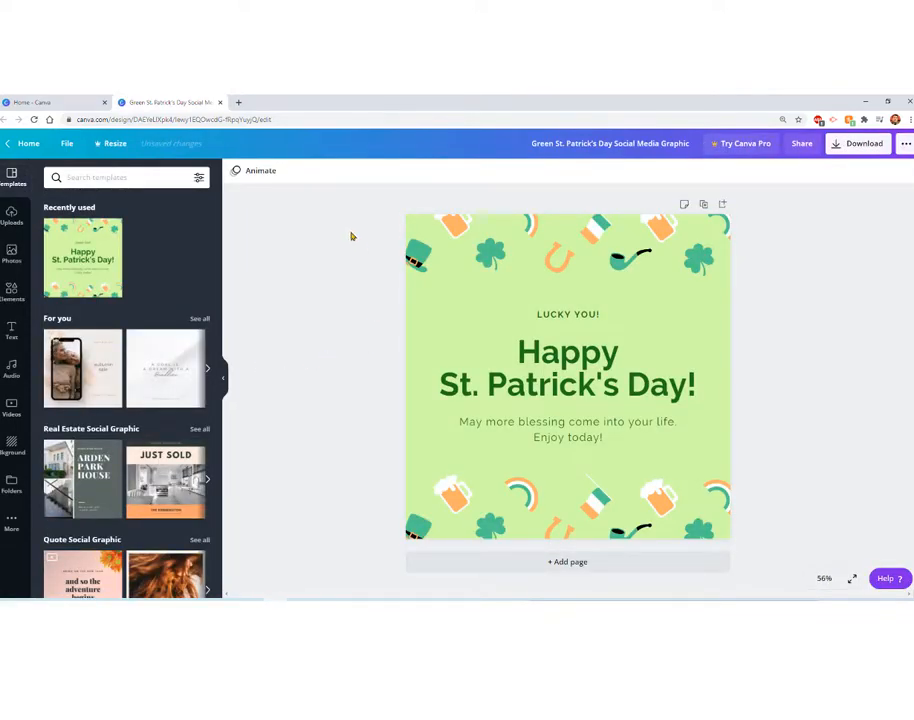
- Replace the message below the "Happy St. Patrick's Day!" heading with "Have a great first St. Patrick's Day at our Clubhouse - Palawan"
scroll(328, 340, up, 3)
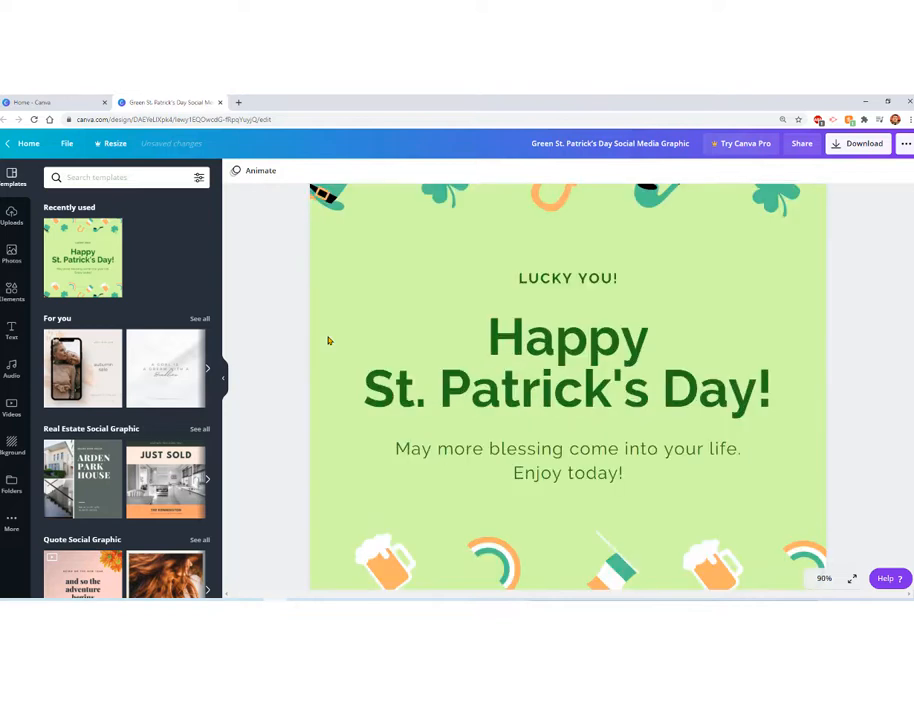
click(823, 579)
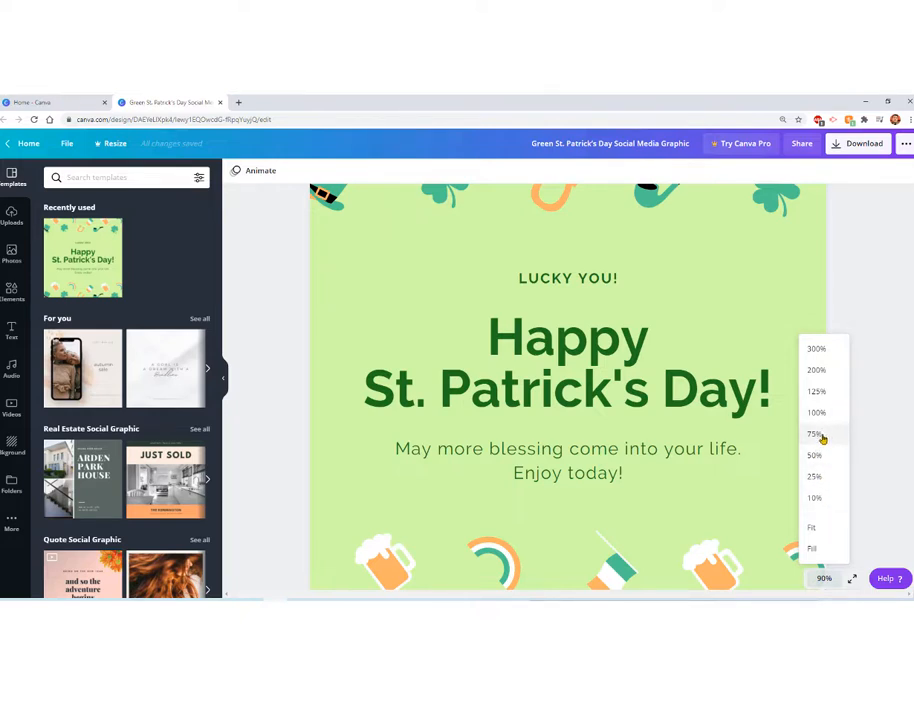
click(820, 436)
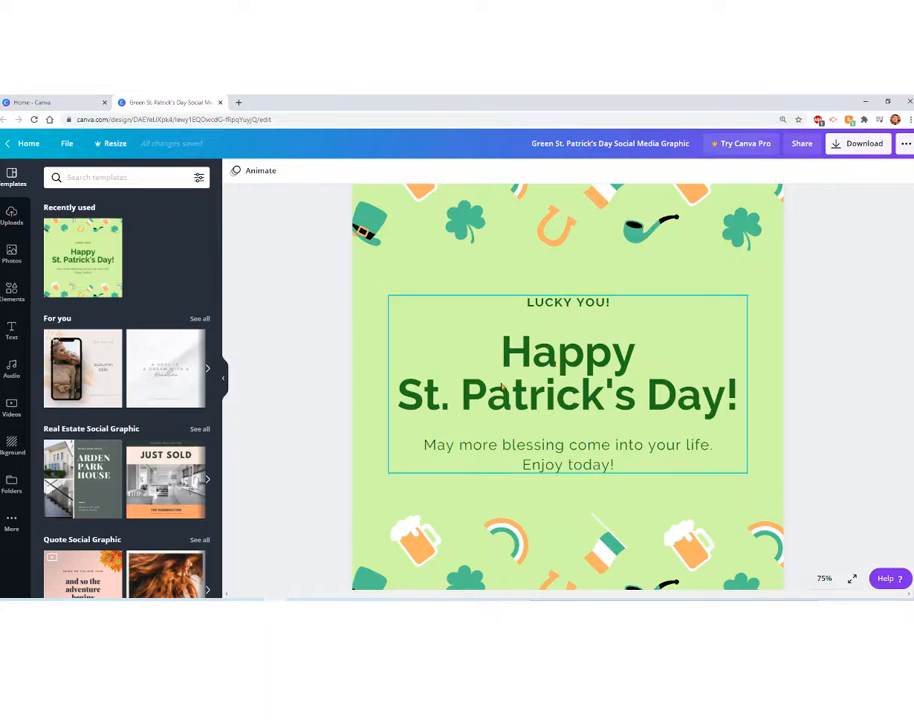
click(535, 455)
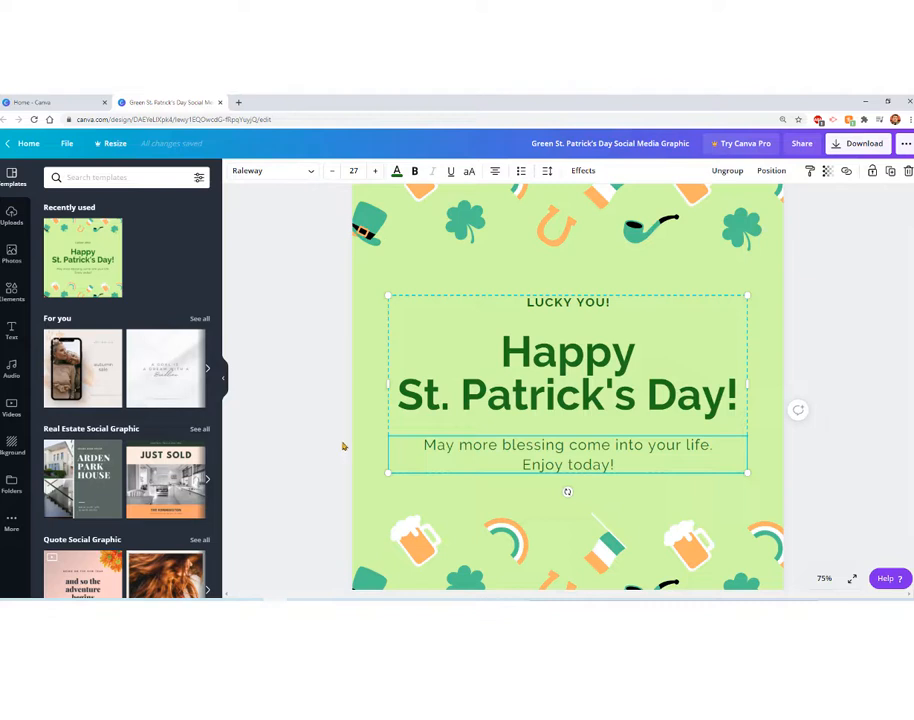
double_click(549, 454)
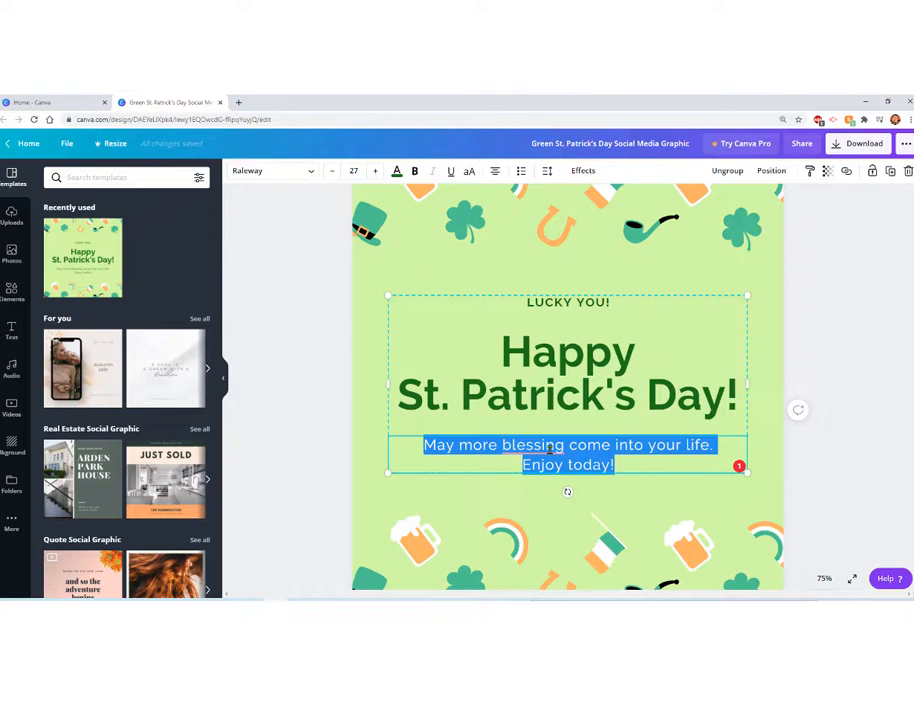
text(Have a great first St. Patrick's Day at our Clubhouse -)
text(Palawan)
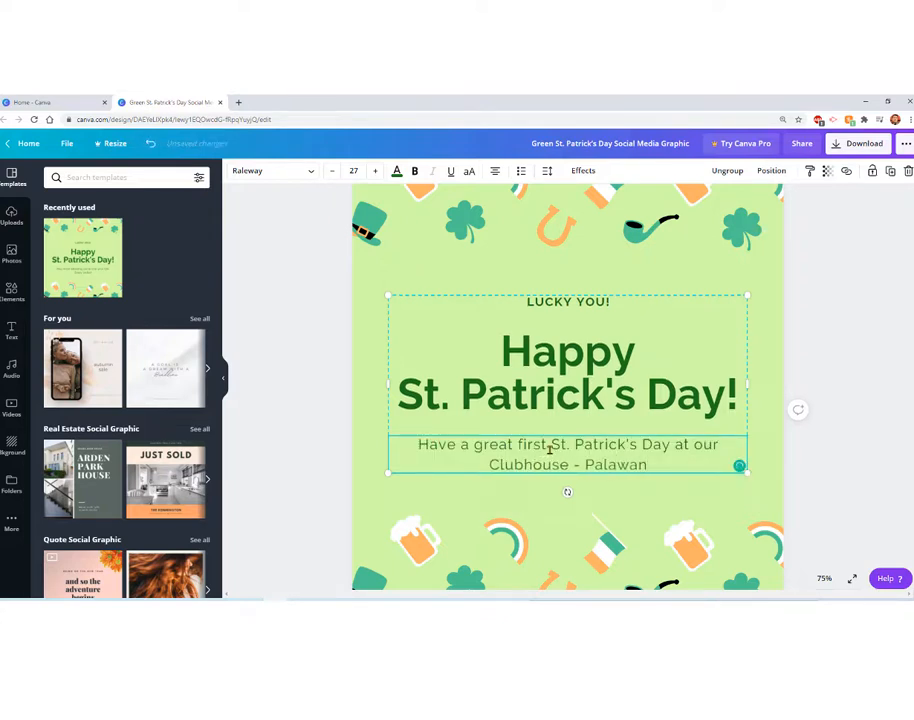
click(330, 429)
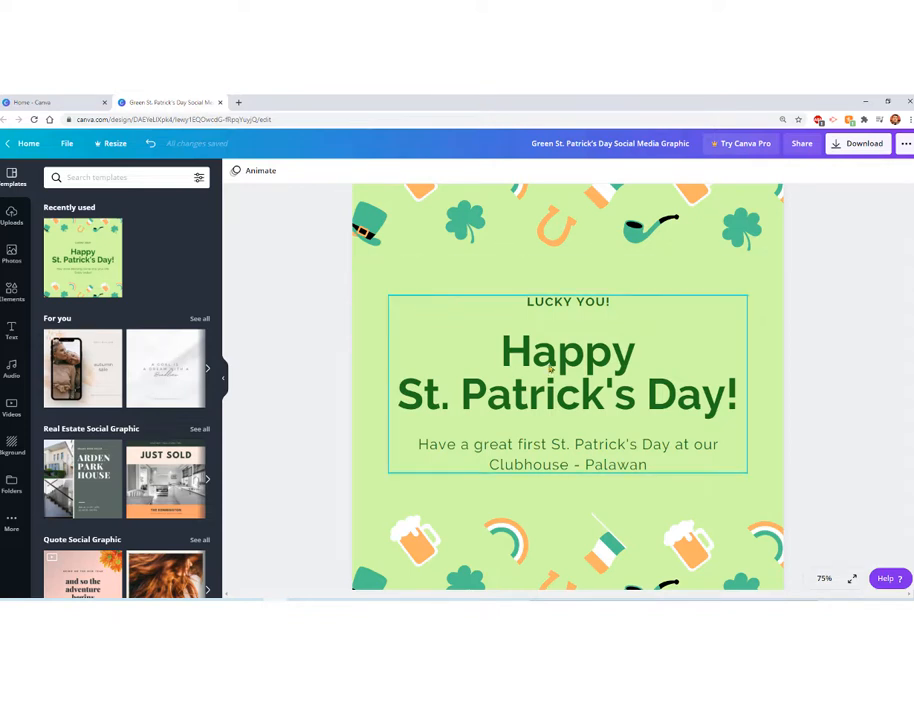
scroll(815, 472, down, 1)
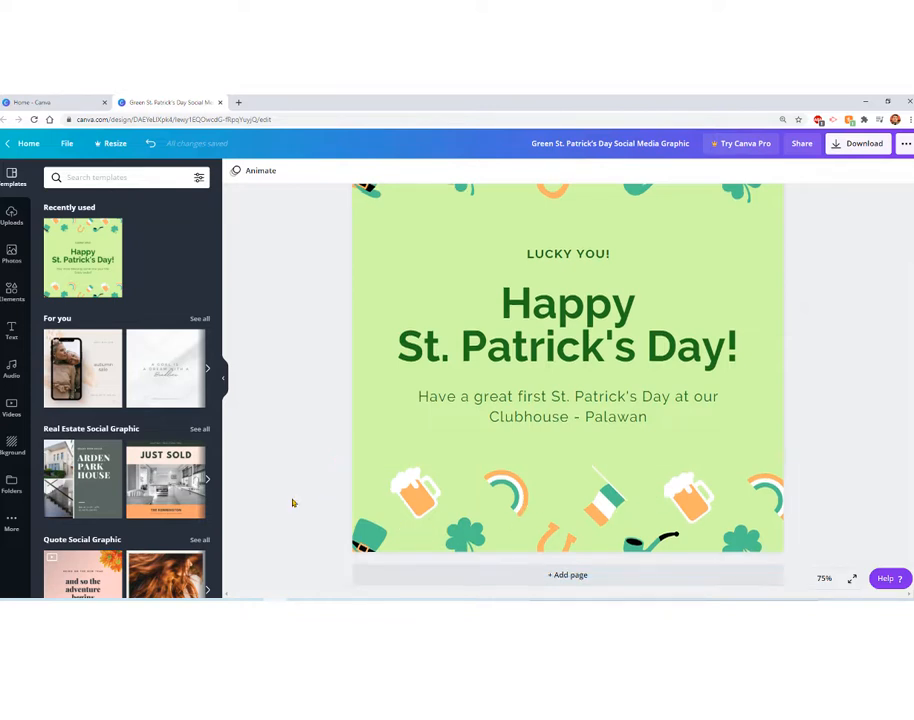
- Browse the text font combinations and add the "Cheers to the New Year" one to the page
scroll(310, 440, up, 1)
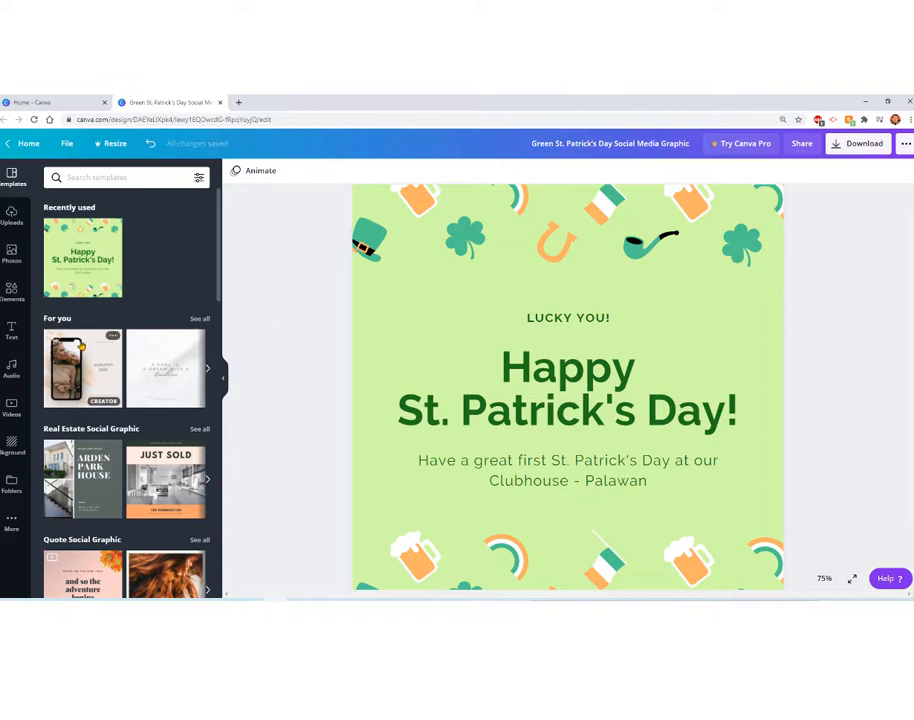
click(12, 337)
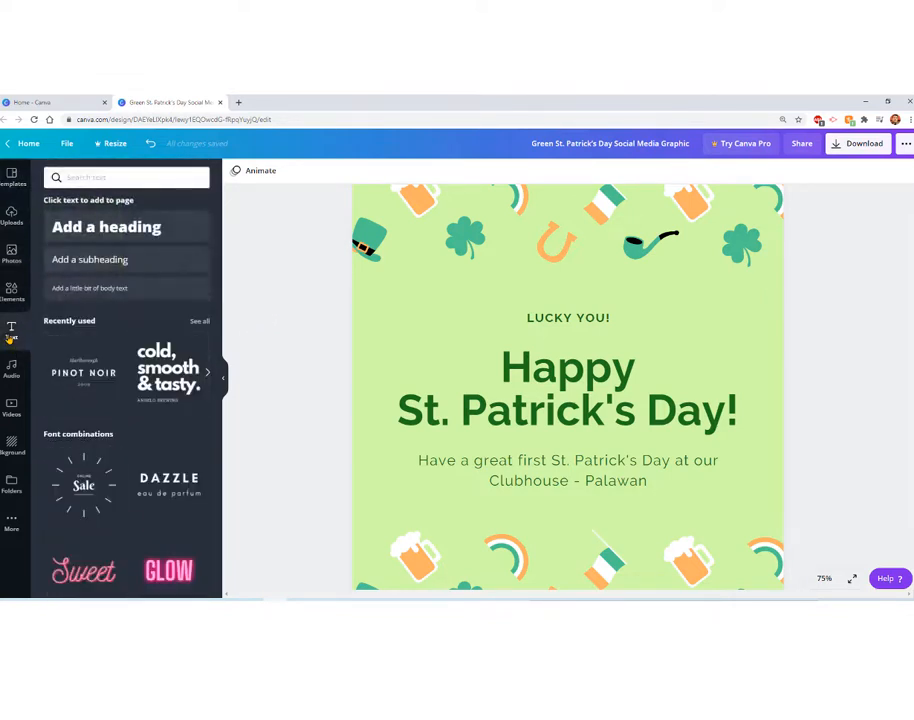
scroll(123, 414, down, 3)
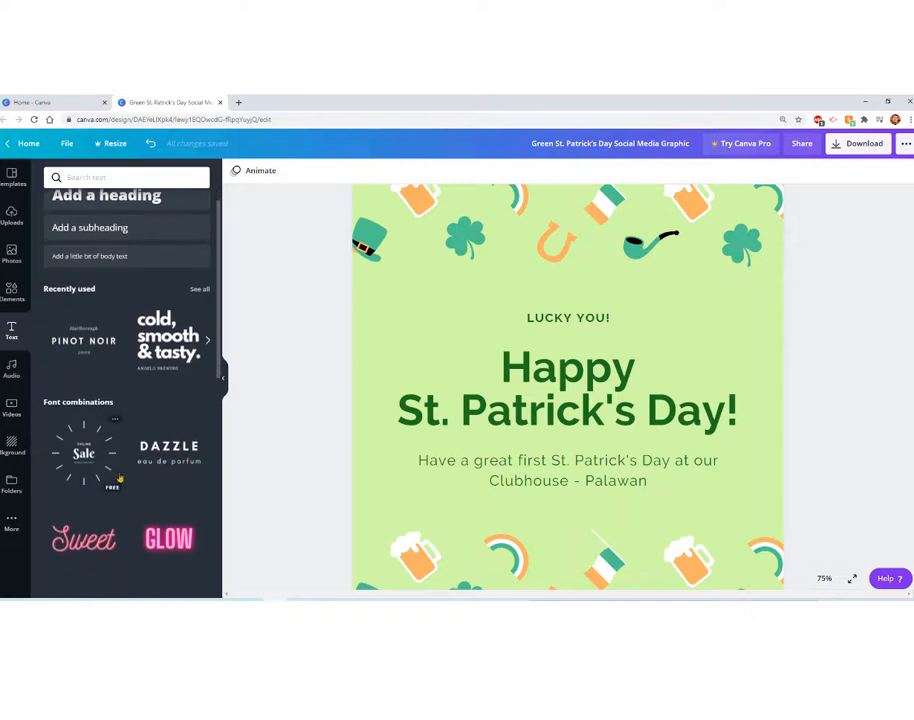
scroll(119, 479, down, 4)
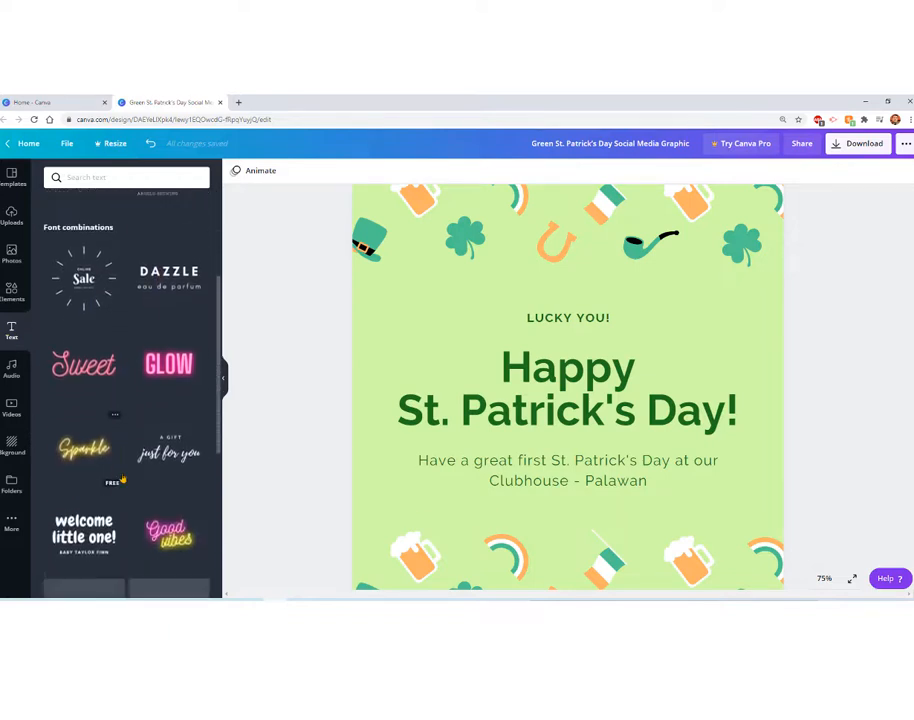
scroll(109, 479, down, 3)
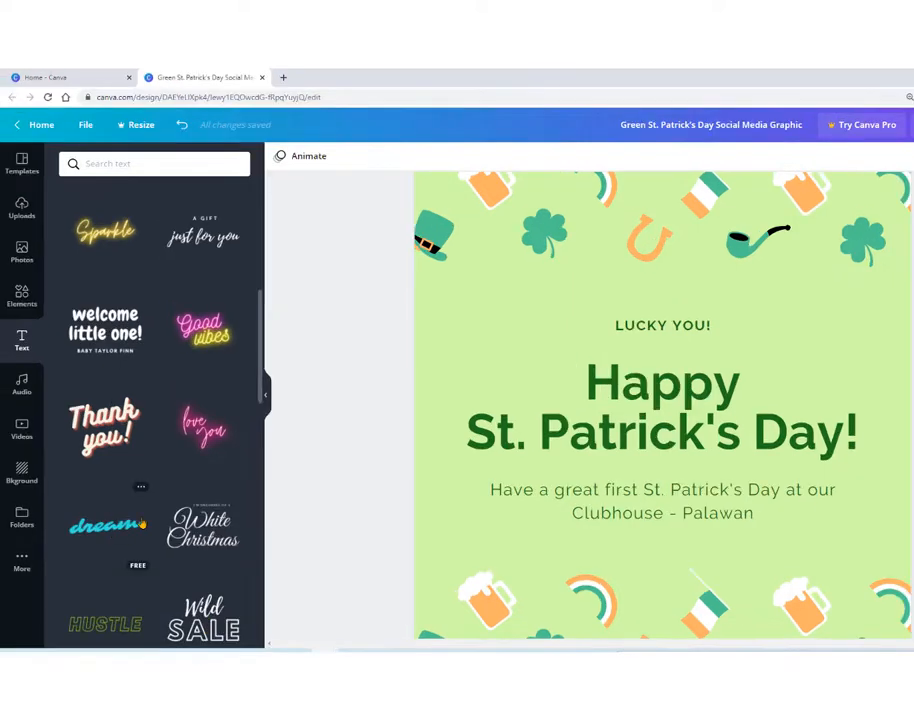
scroll(165, 400, up, 1)
scroll(205, 487, up, 3)
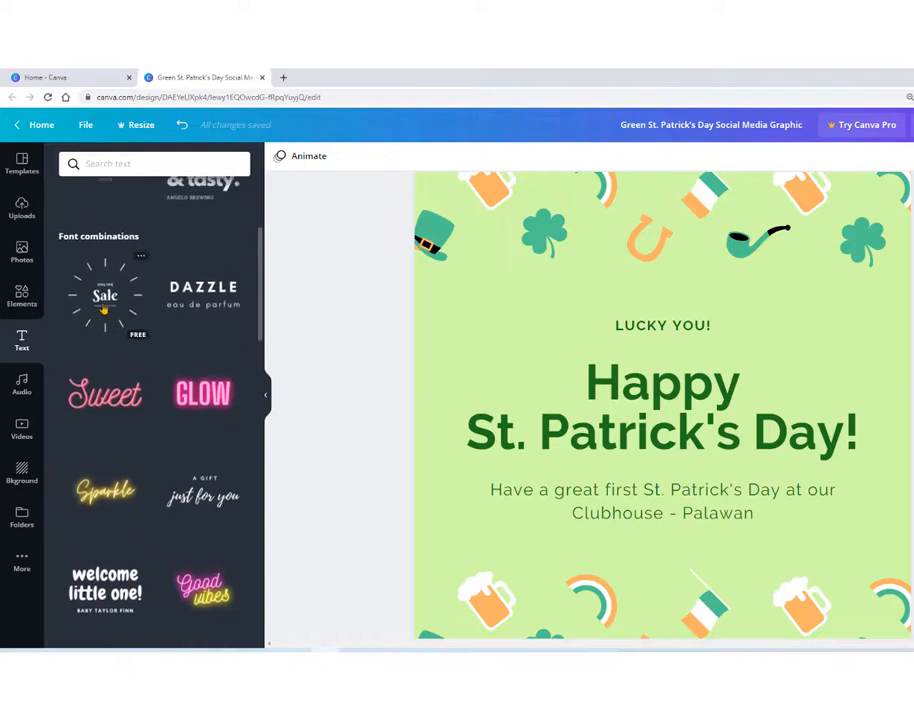
scroll(163, 450, down, 5)
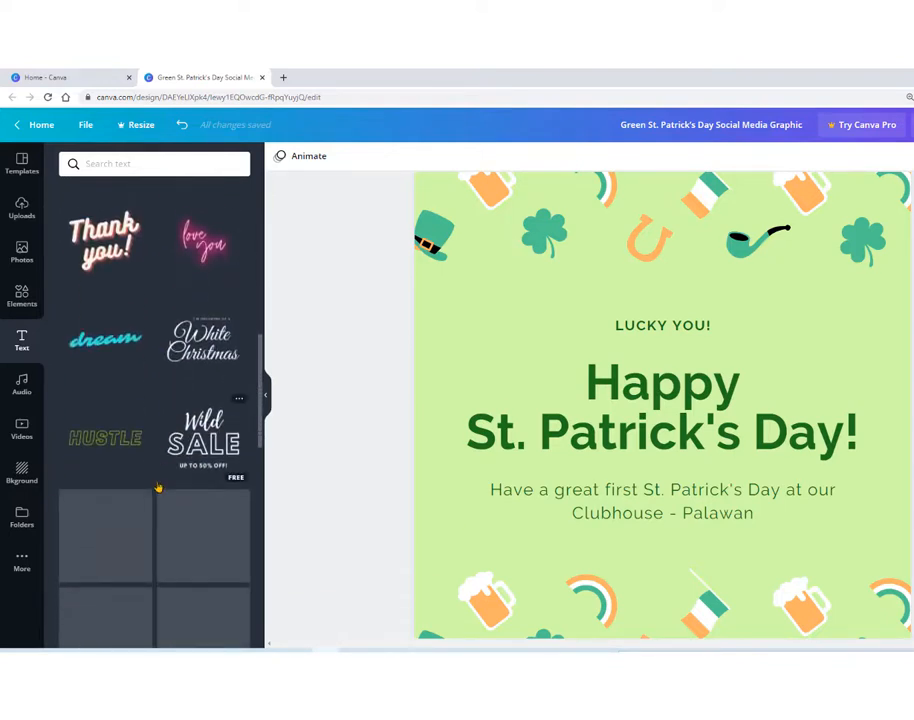
scroll(157, 491, down, 4)
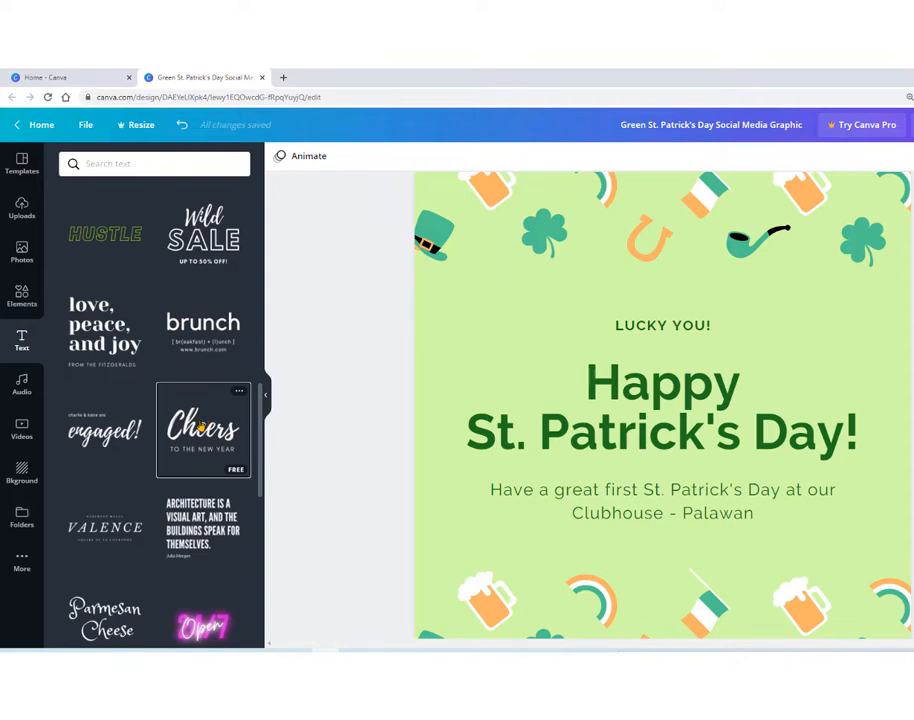
click(204, 425)
- Move the "Cheers" text group to the graphic's upper-left area and tilt it slightly counterclockwise
drag(647, 423, 789, 310)
drag(697, 356, 590, 392)
drag(767, 333, 582, 305)
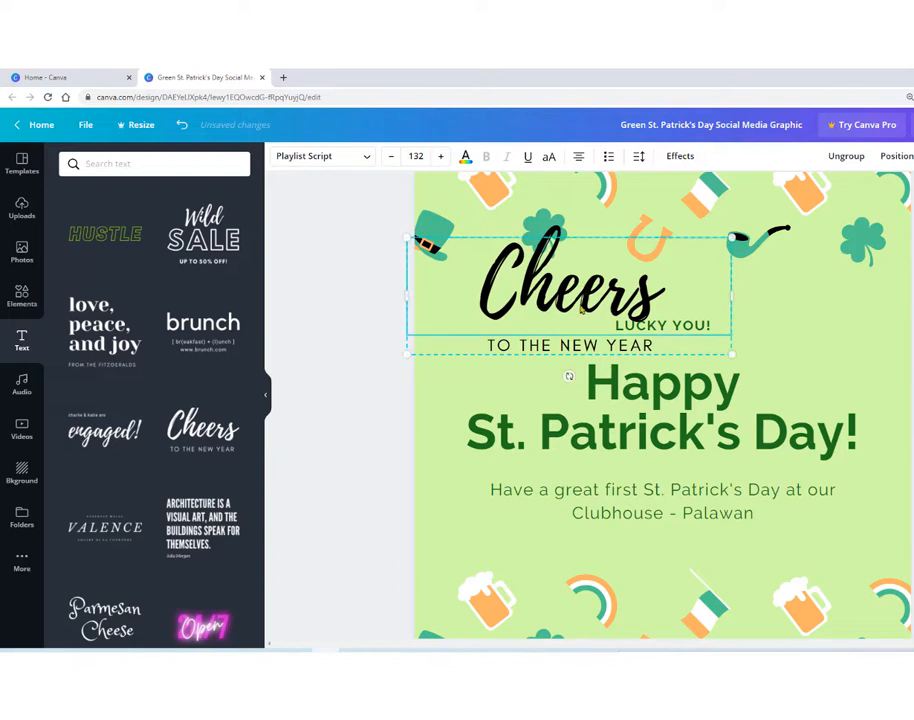
drag(569, 376, 620, 396)
drag(548, 300, 538, 268)
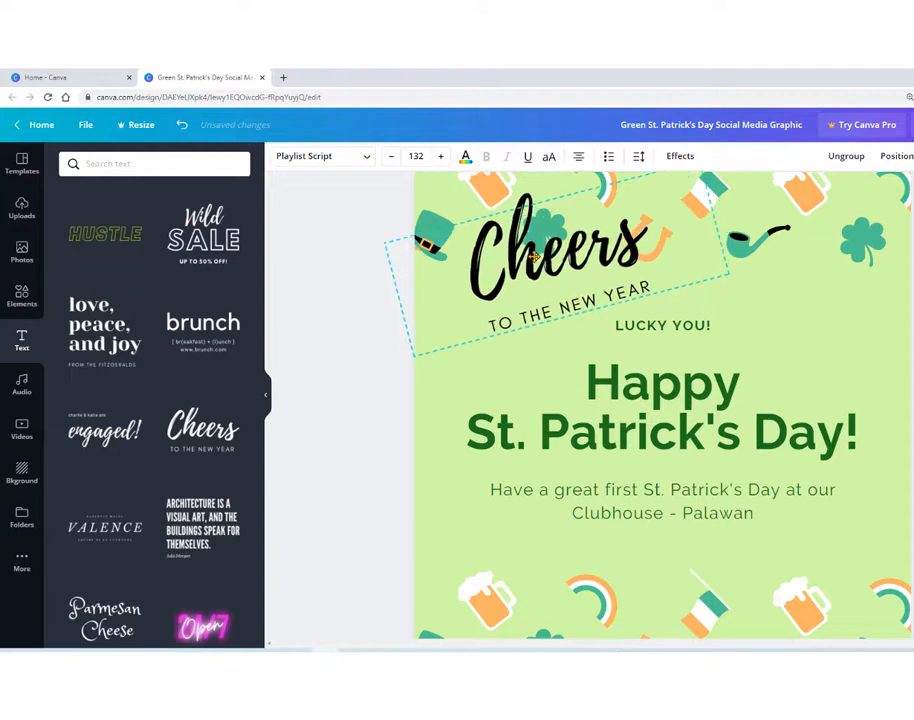
- Replace the script word "Cheers" in the tilted text group with "See you!"
click(538, 262)
click(535, 258)
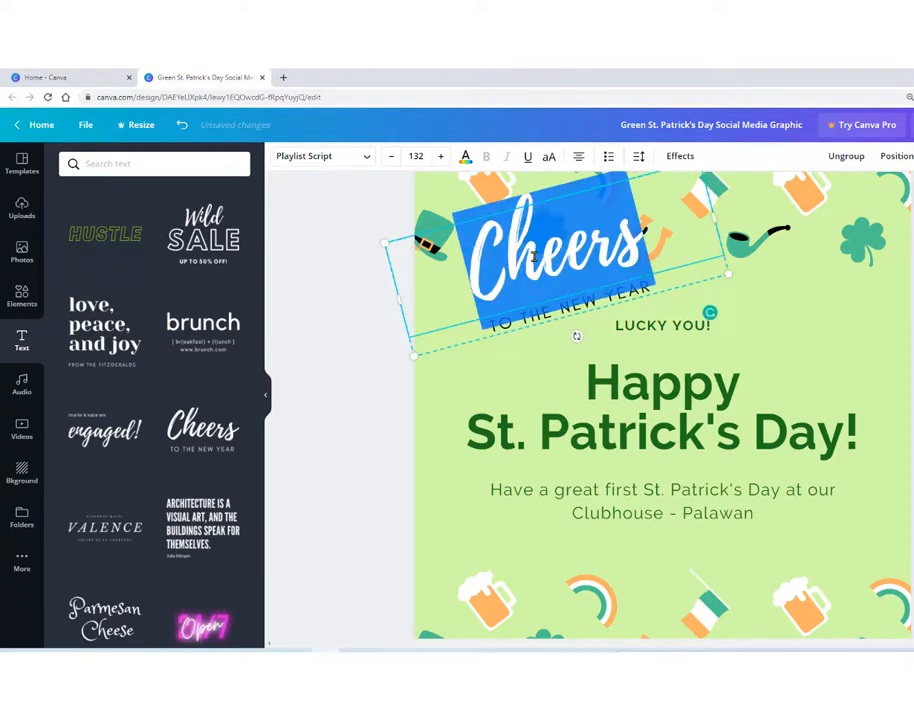
text(See you)
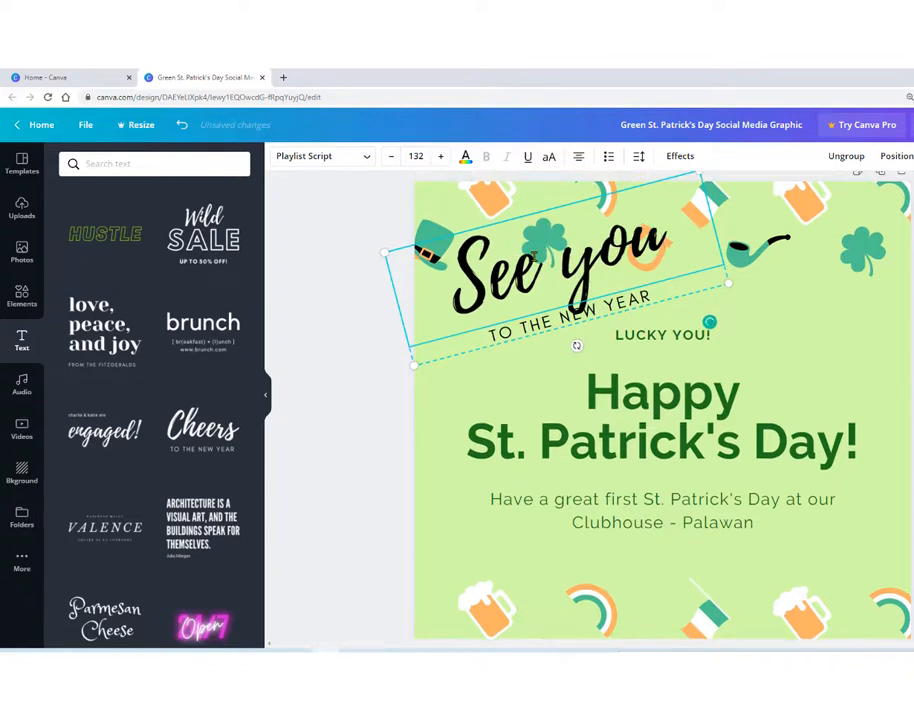
text(!)
- Replace the "To the New Year" line below "See you!" with "WE HAVE SPECIAL SURPRIZES!"
click(618, 303)
double_click(659, 297)
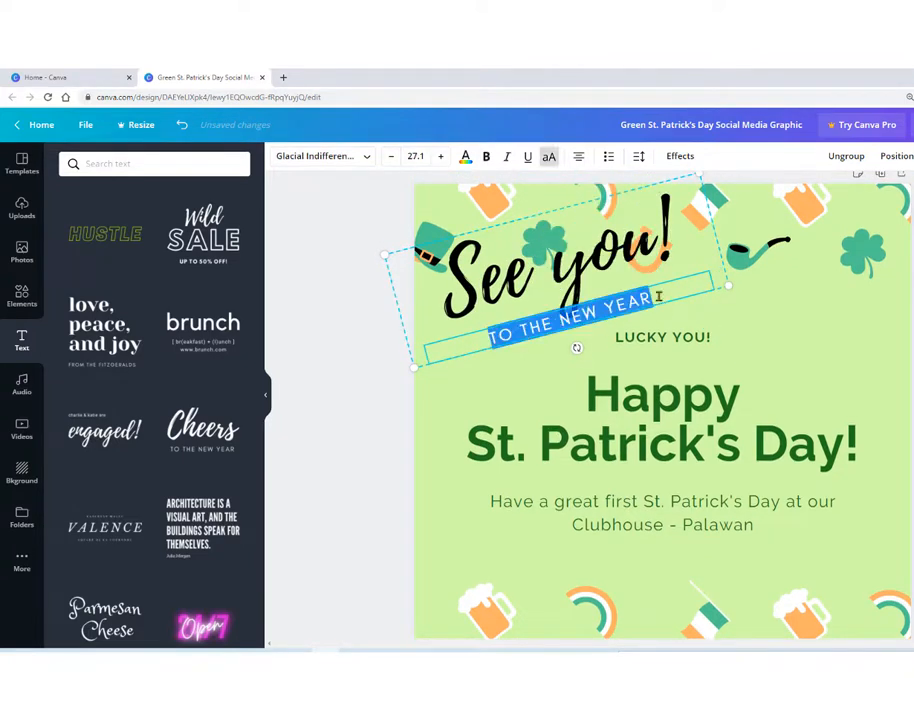
text(WE HAVE )
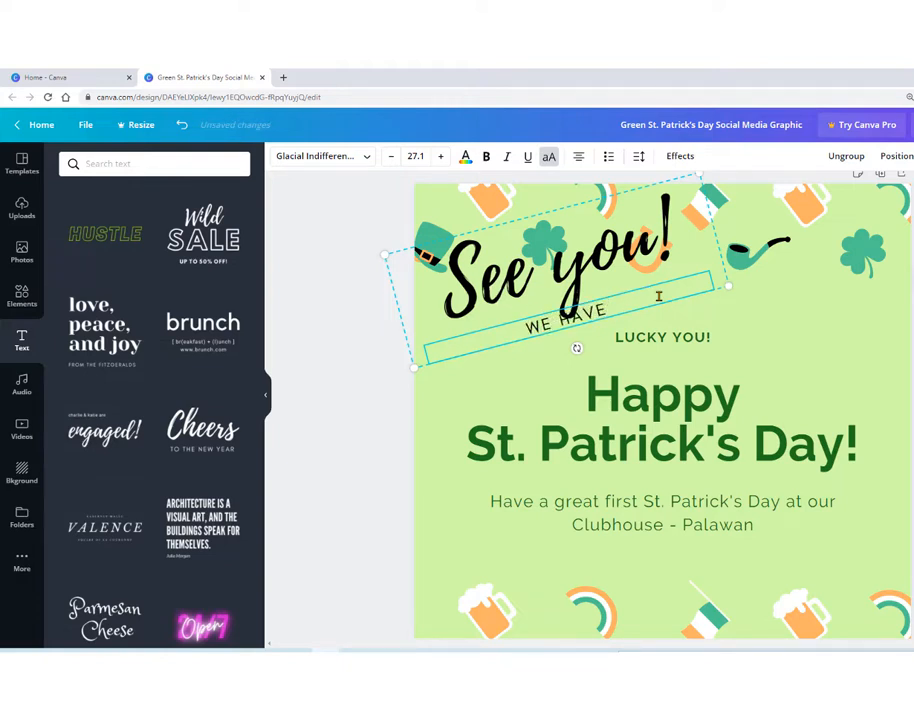
text(SPECIAL SURPRI)
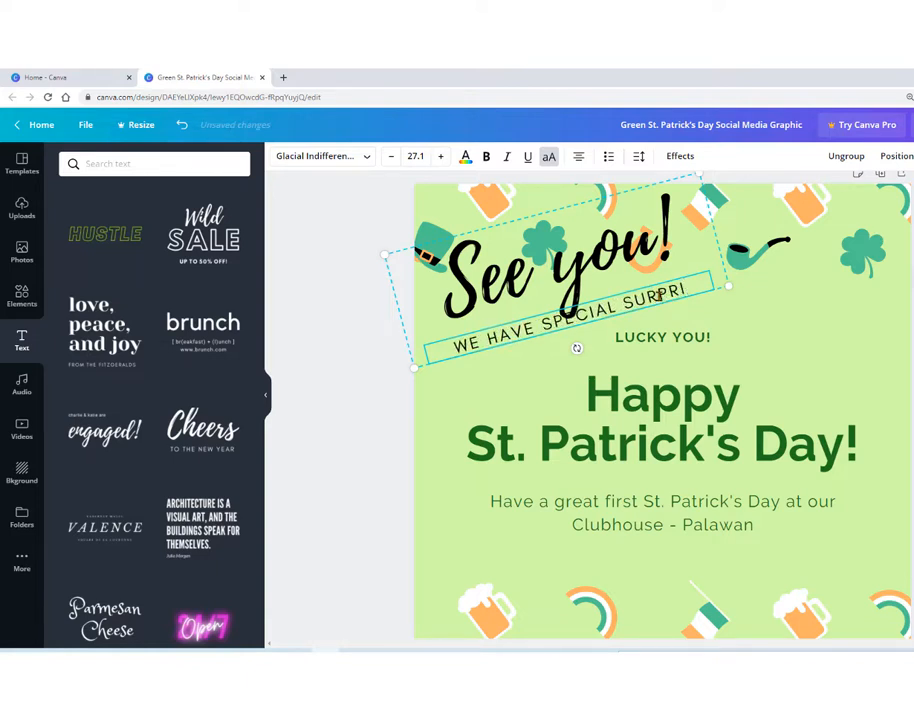
text(ZES)
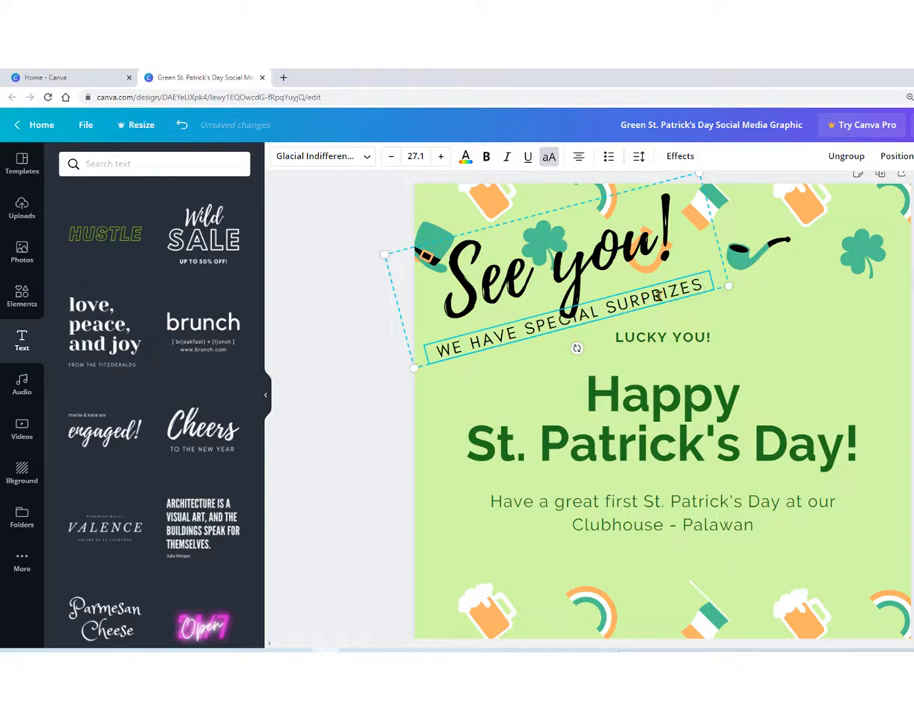
text(!)
click(346, 349)
- Change the text colour of "See you!" to the coral red default colour
click(482, 294)
double_click(481, 291)
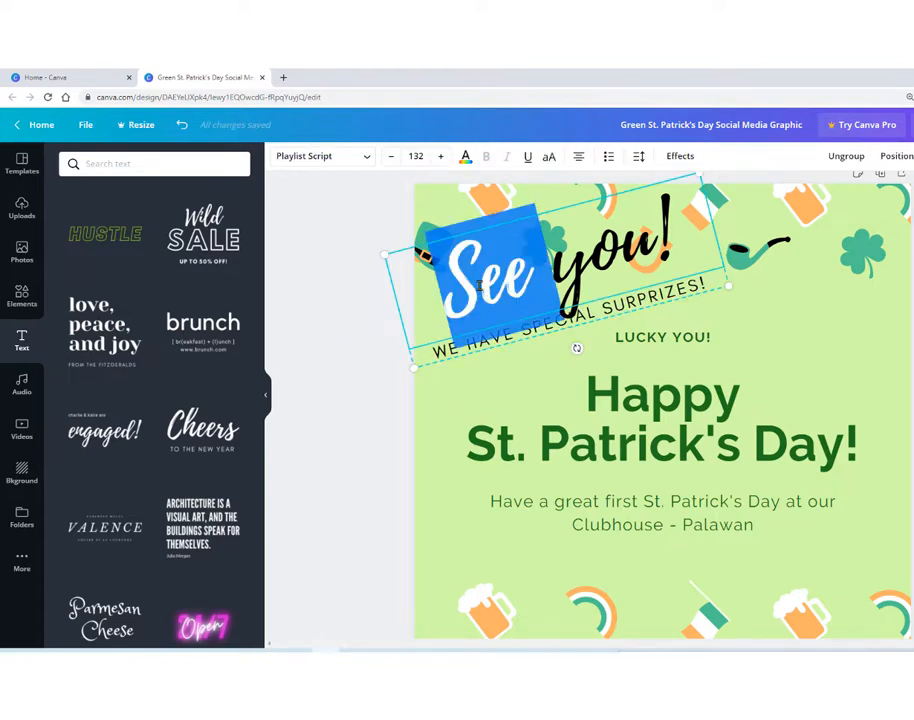
click(538, 271)
drag(673, 238, 457, 298)
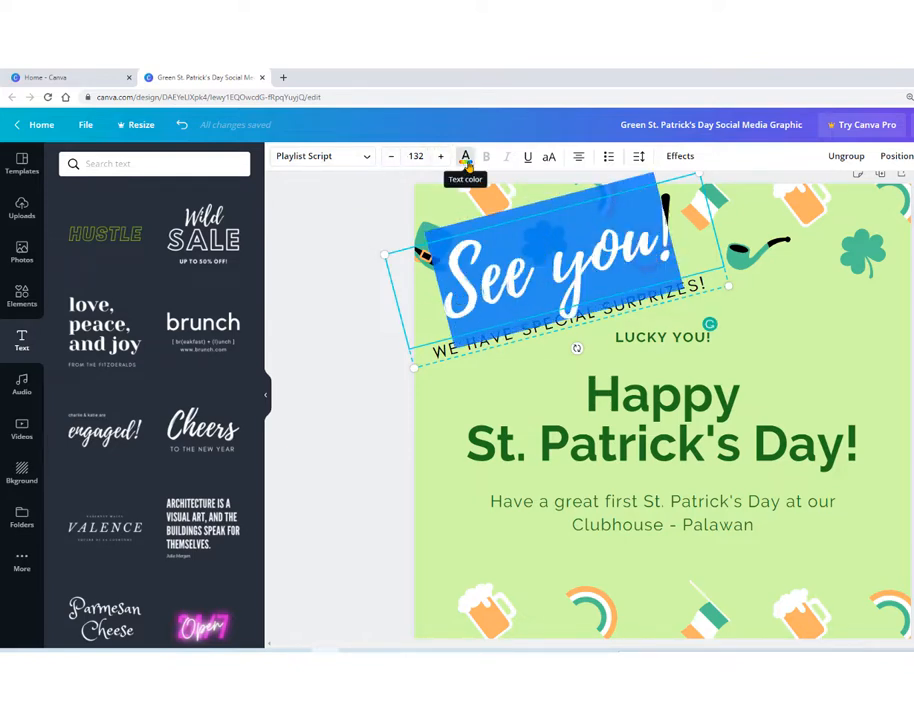
click(466, 160)
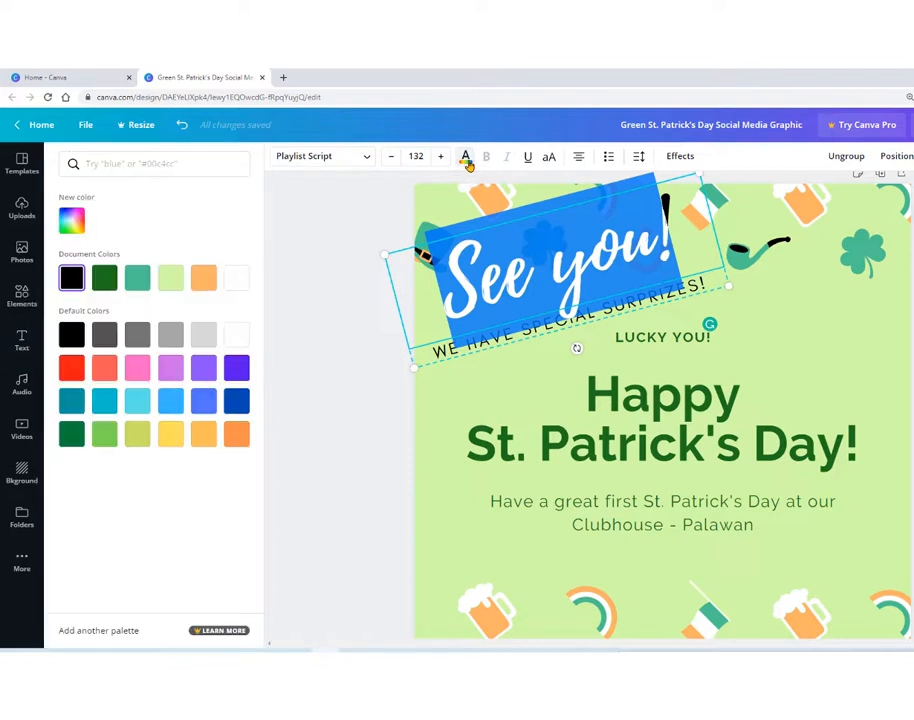
click(104, 370)
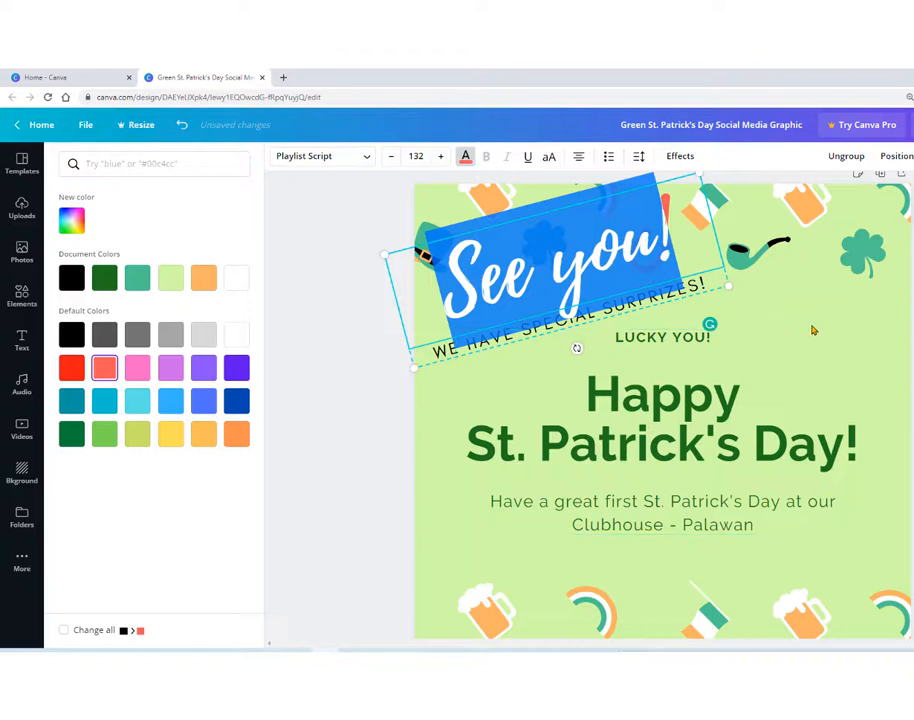
click(890, 321)
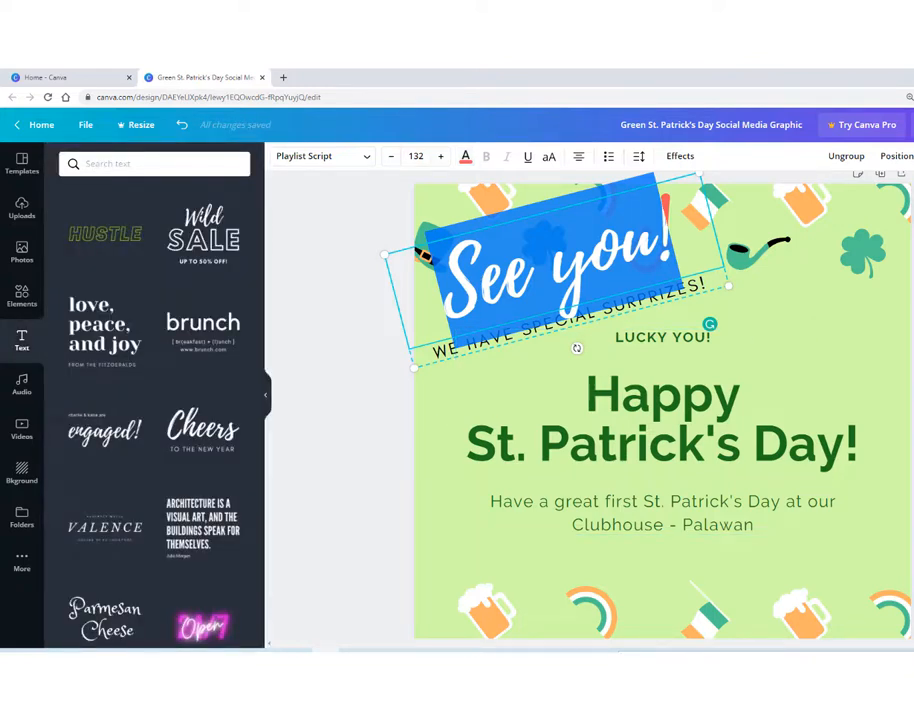
click(372, 410)
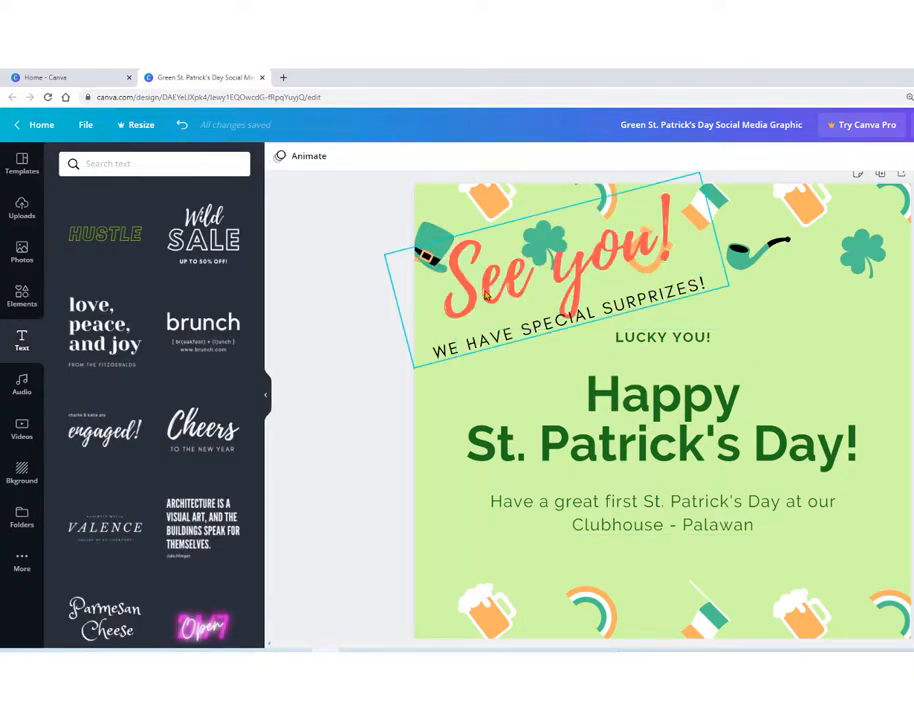
- Delete the group of St. Patrick's Day icons along the graphic's upper edge
scroll(898, 547, down, 1)
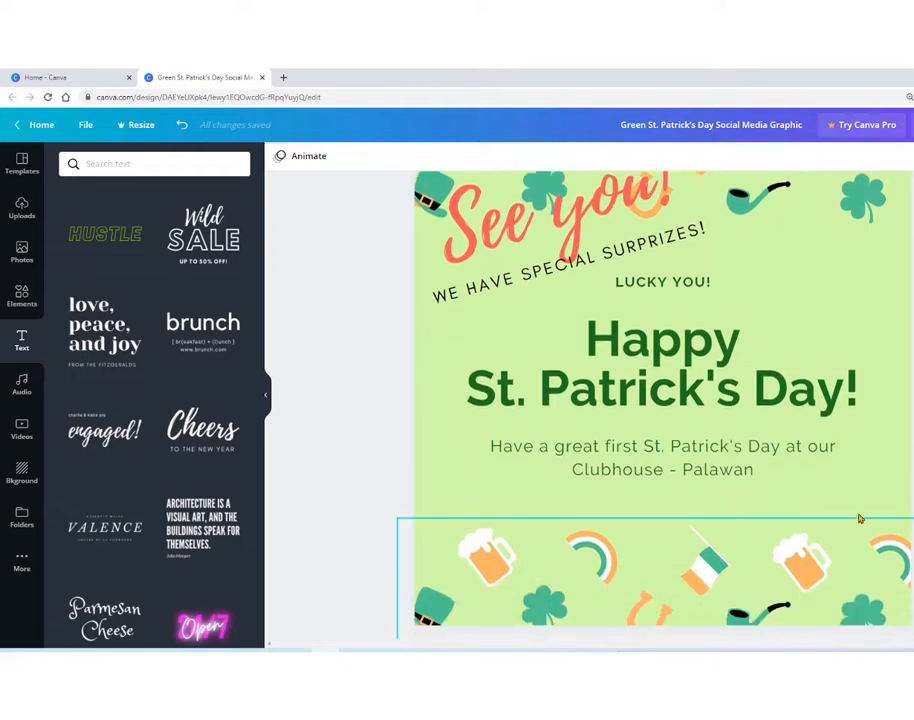
scroll(911, 490, down, 1)
scroll(911, 490, up, 2)
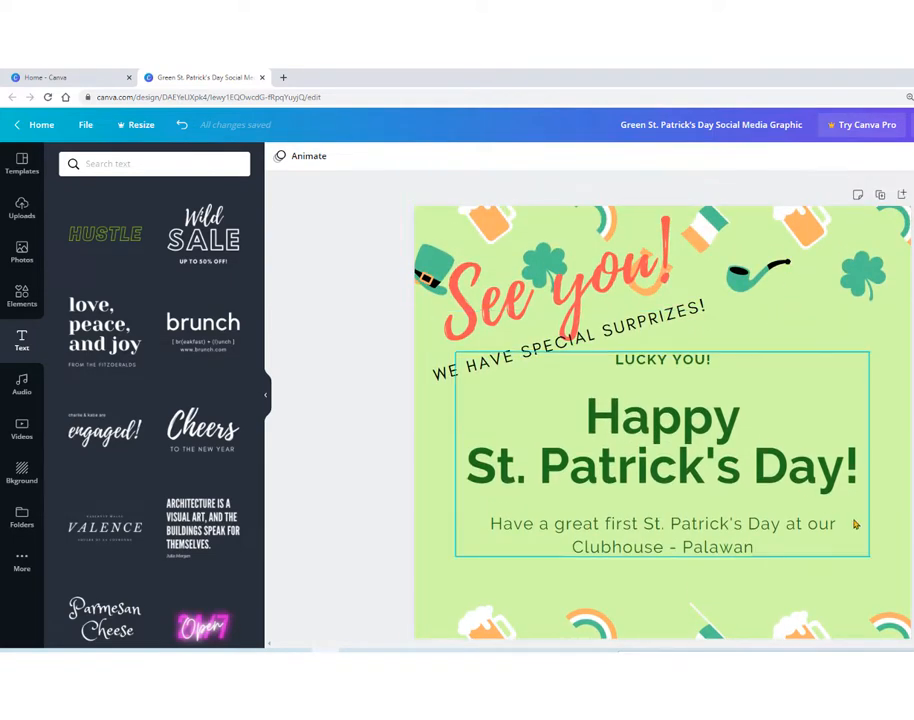
scroll(816, 590, down, 1)
scroll(728, 280, up, 1)
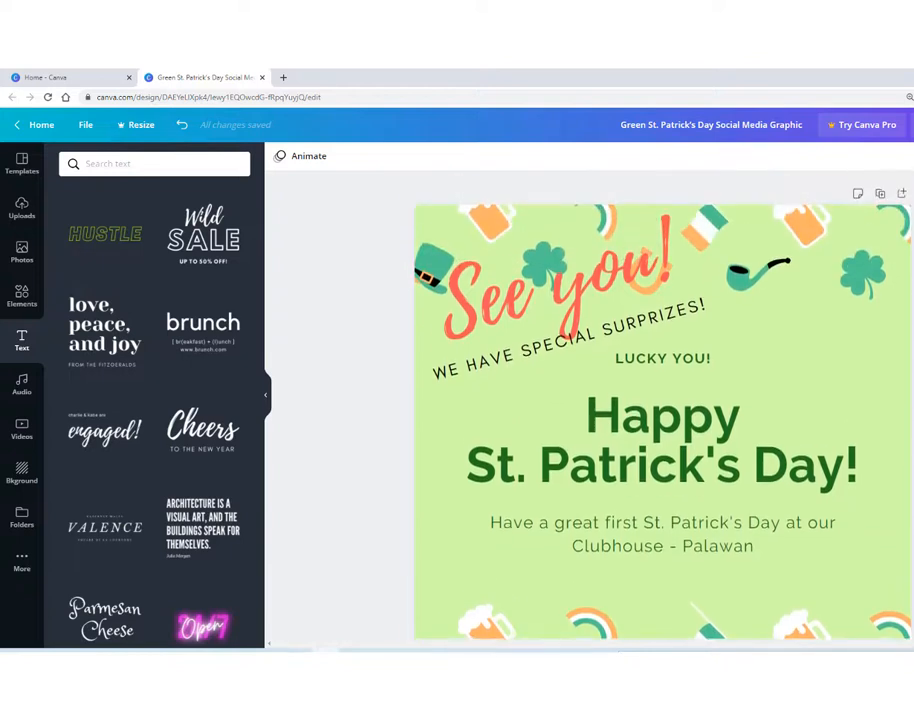
click(779, 268)
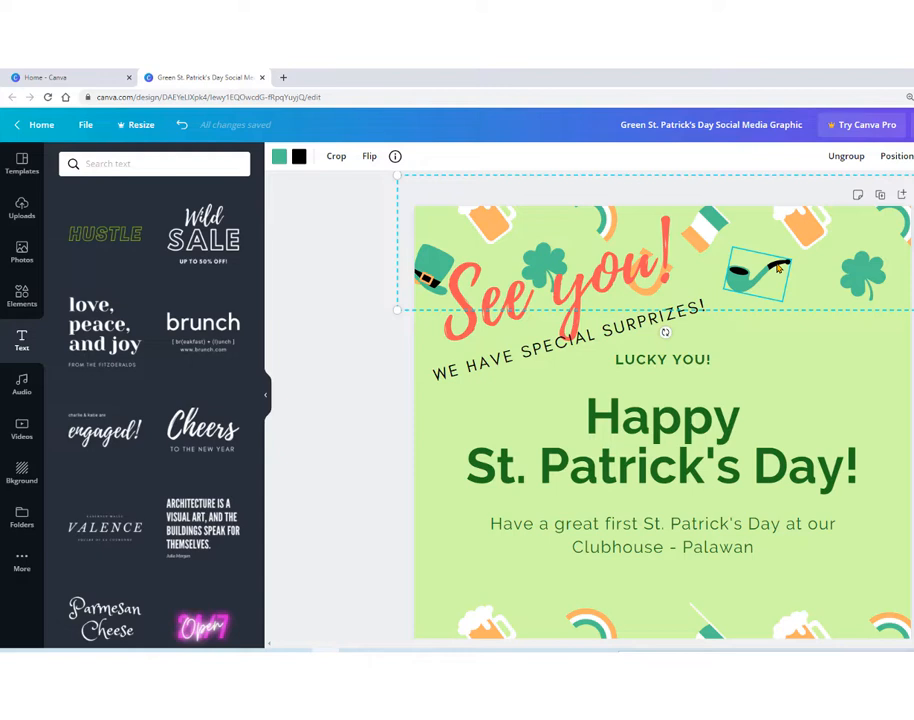
click(853, 279)
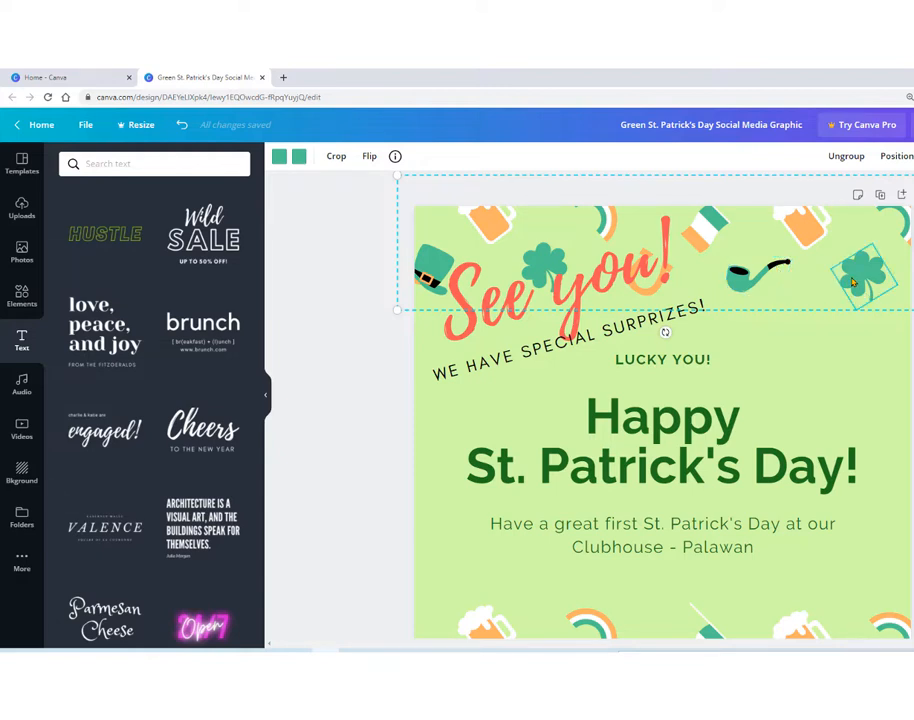
click(706, 240)
click(909, 286)
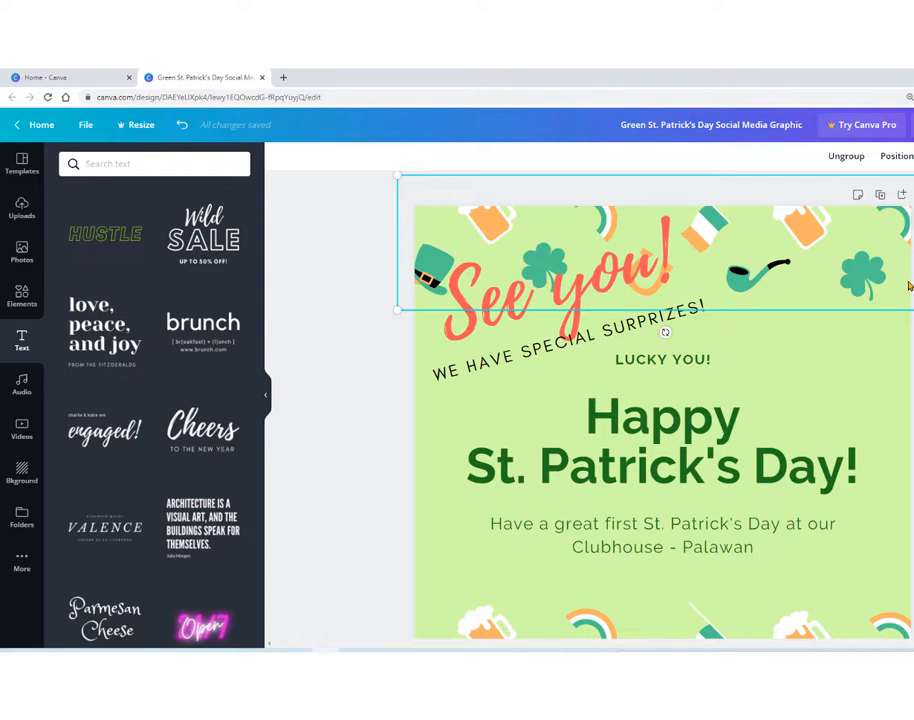
key(Delete)
- Shift the "See you!" text group slightly right and move the "Happy St. Patrick's Day!" text group down to separate them
drag(557, 345, 605, 368)
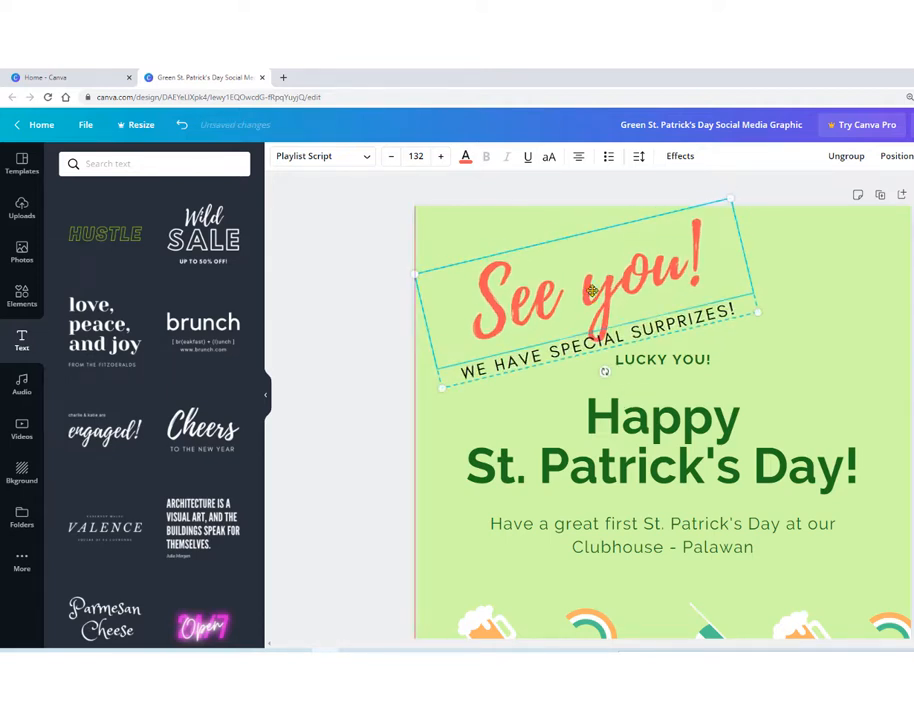
drag(592, 290, 583, 289)
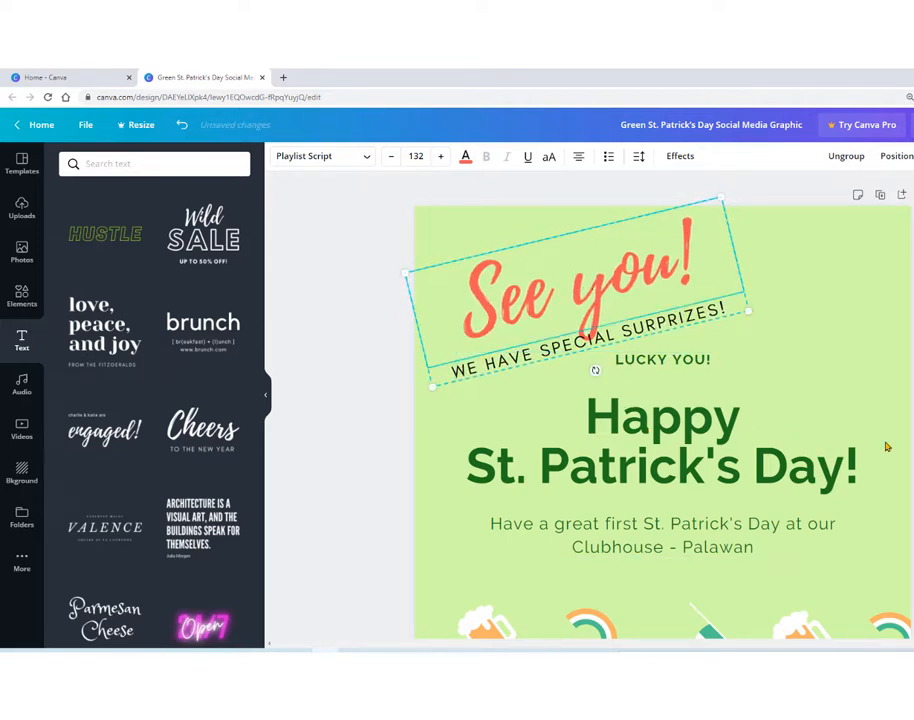
scroll(886, 447, down, 1)
drag(660, 402, 656, 430)
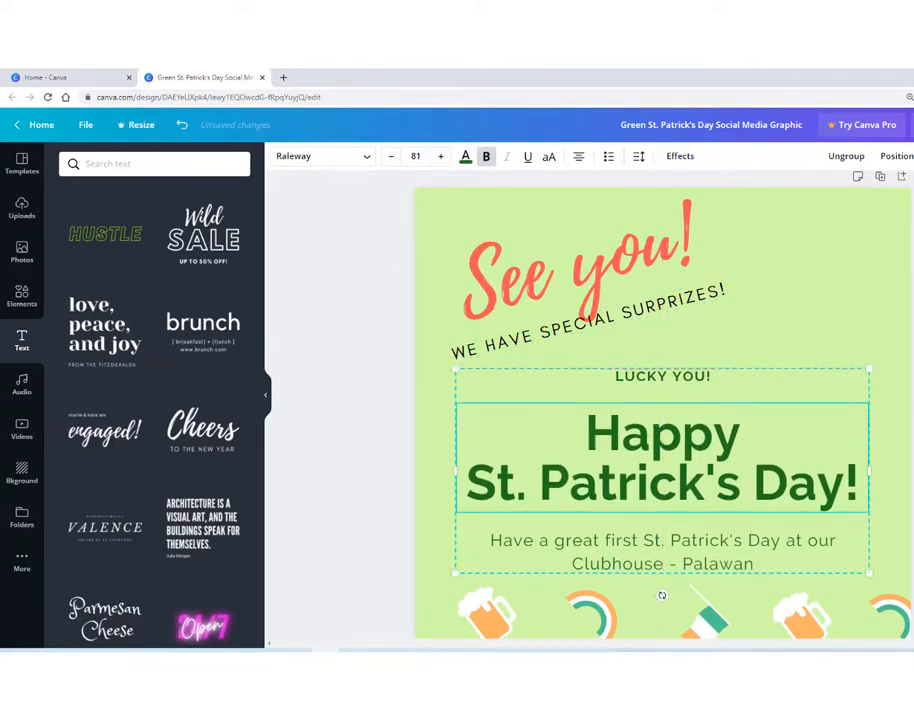
key(Escape)
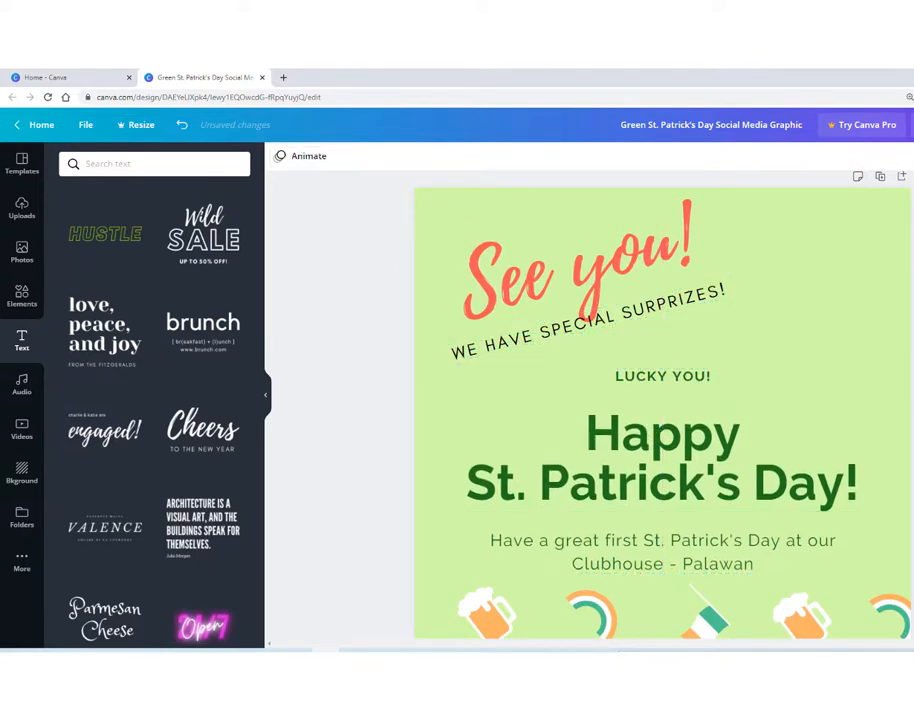
- Change the page's background colour to the dark green document colour
click(853, 286)
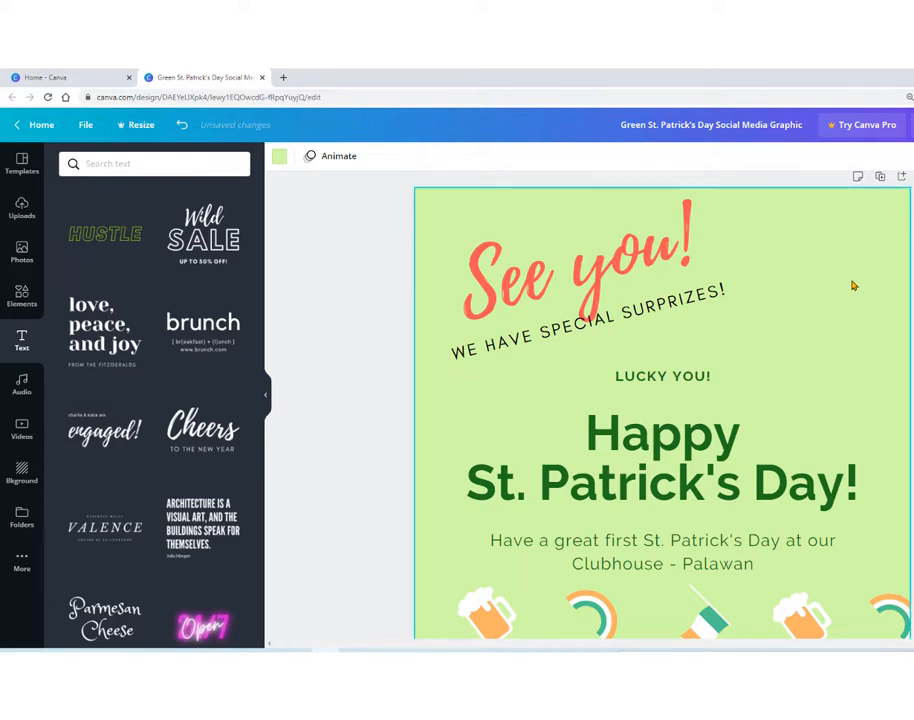
click(279, 158)
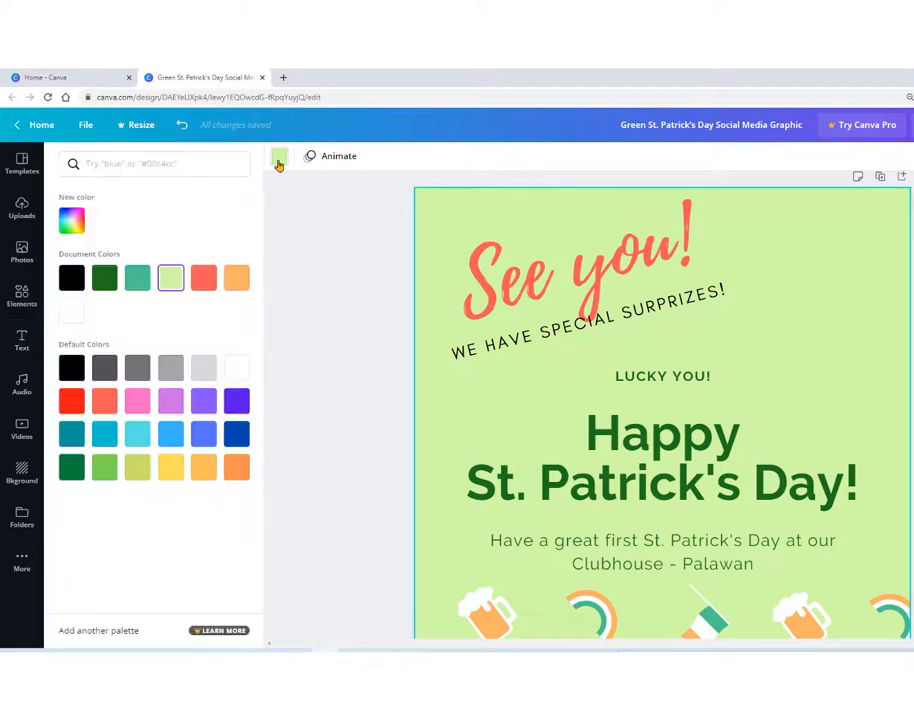
click(105, 278)
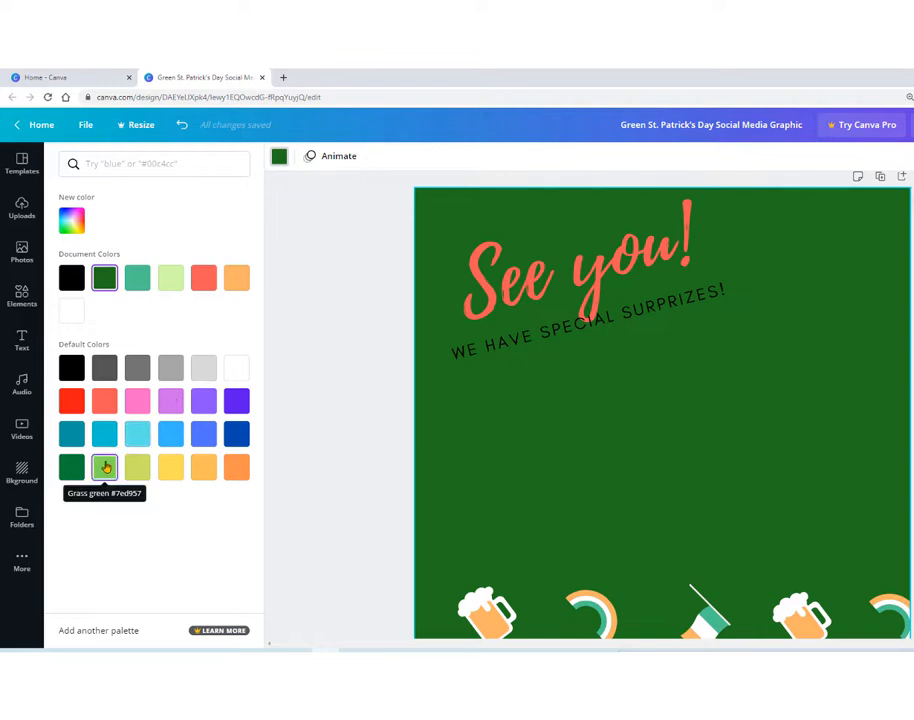
- Try grass green as the page background, and set it to the light green document colour instead
click(106, 467)
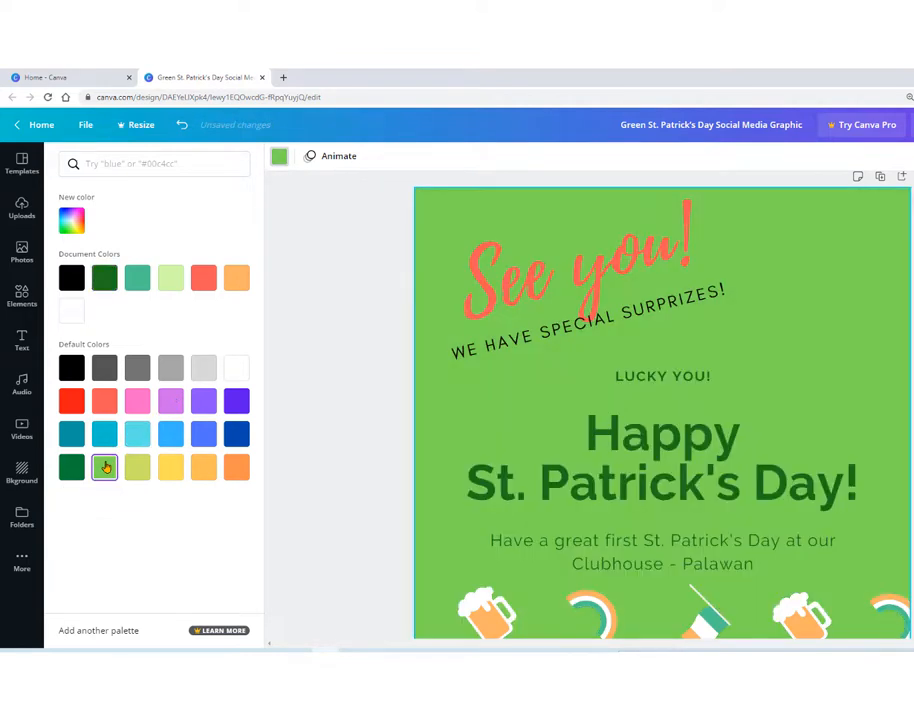
click(171, 277)
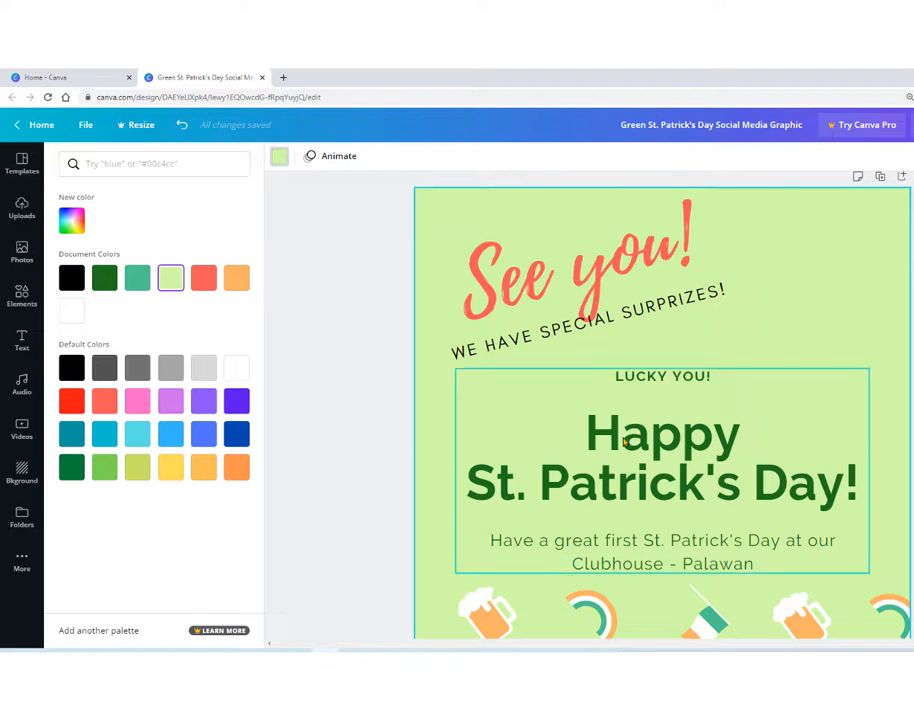
- Change the font of the "Happy St. Patrick's Day!" heading to Montserrat Classic
click(624, 441)
click(625, 441)
click(653, 454)
drag(588, 432, 864, 490)
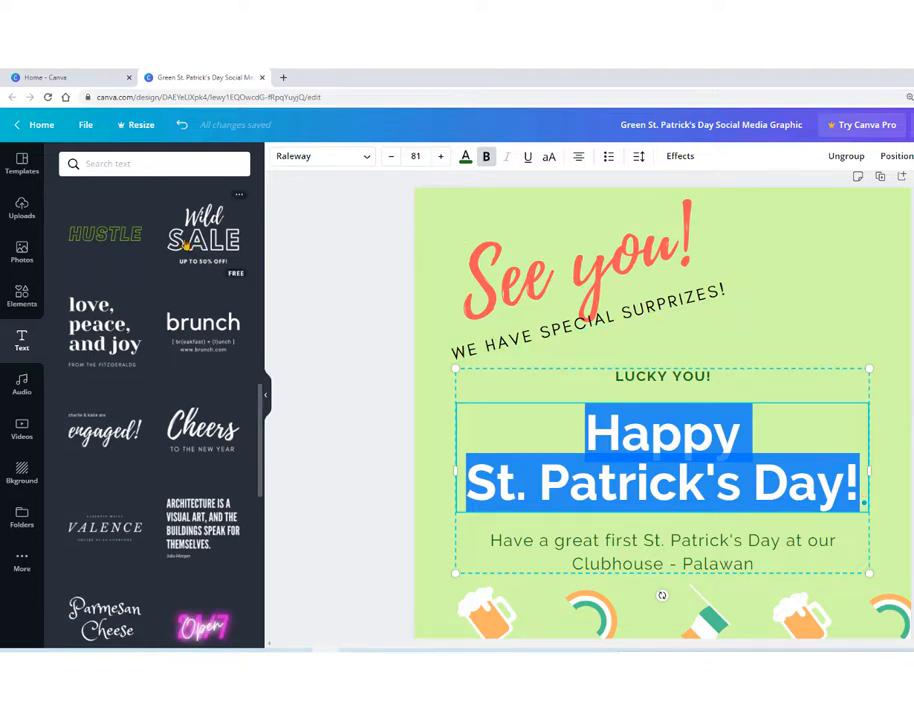
click(369, 161)
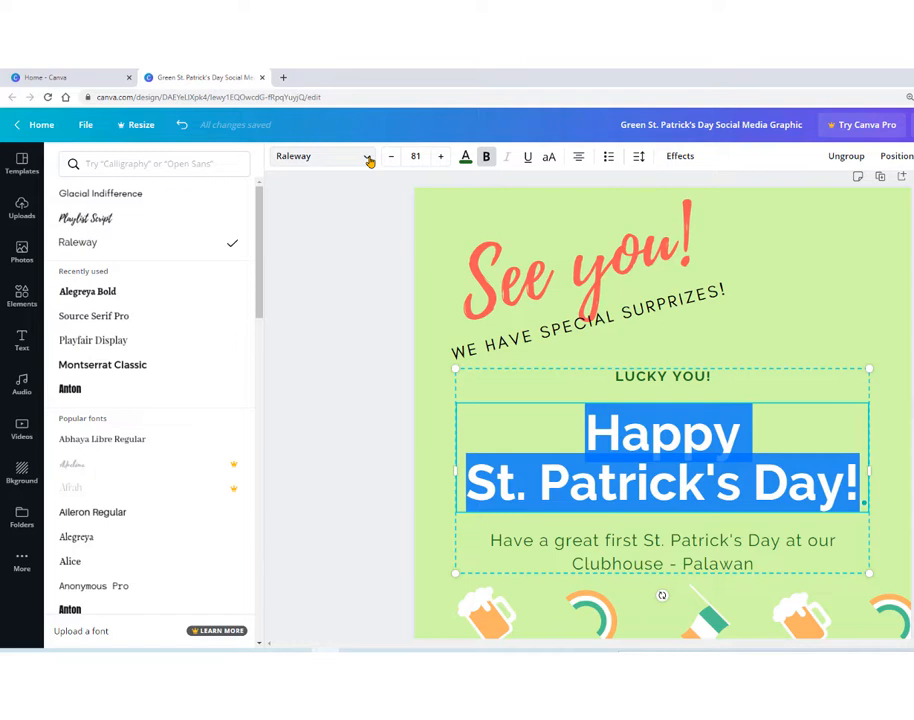
click(120, 371)
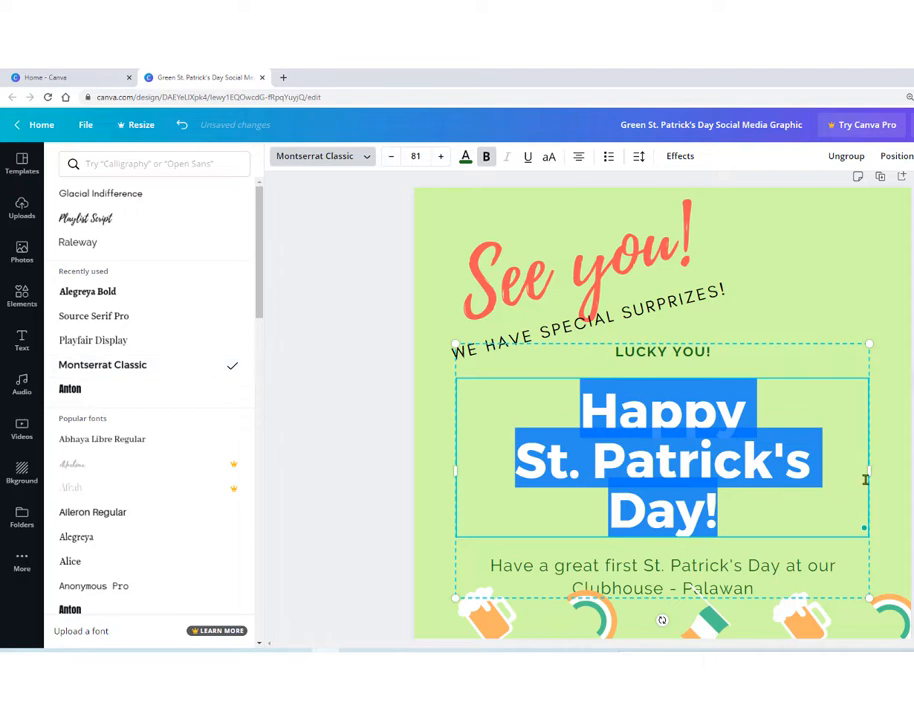
- Widen the "Happy St. Patrick's Day!" text group slightly so the heading fits on two lines
drag(884, 476, 892, 482)
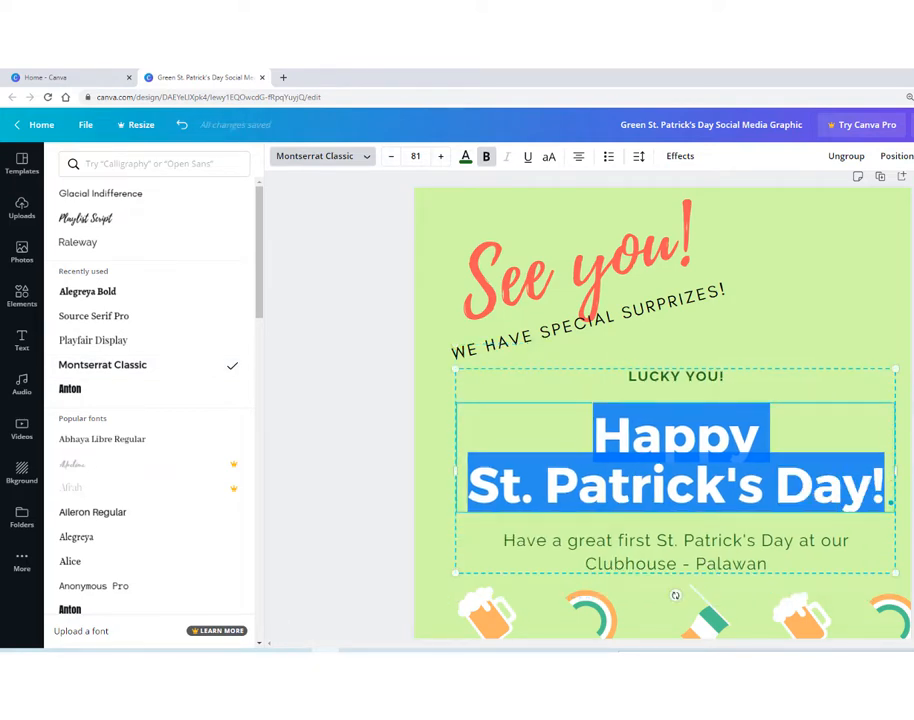
click(675, 595)
click(791, 444)
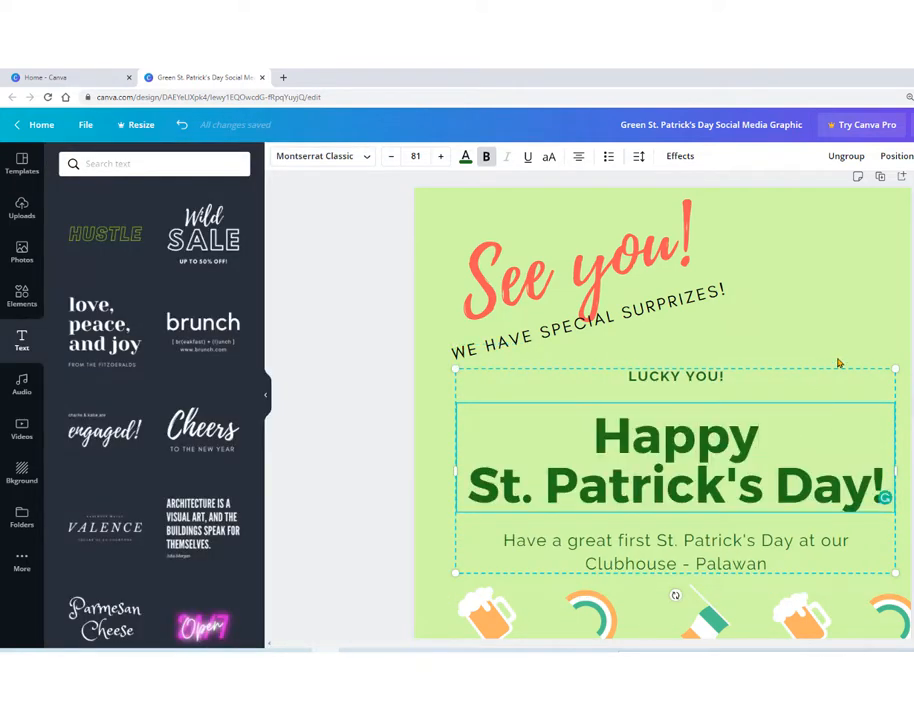
- Nudge the "See you!" text group slightly right and check the whole graphic
drag(580, 263, 587, 264)
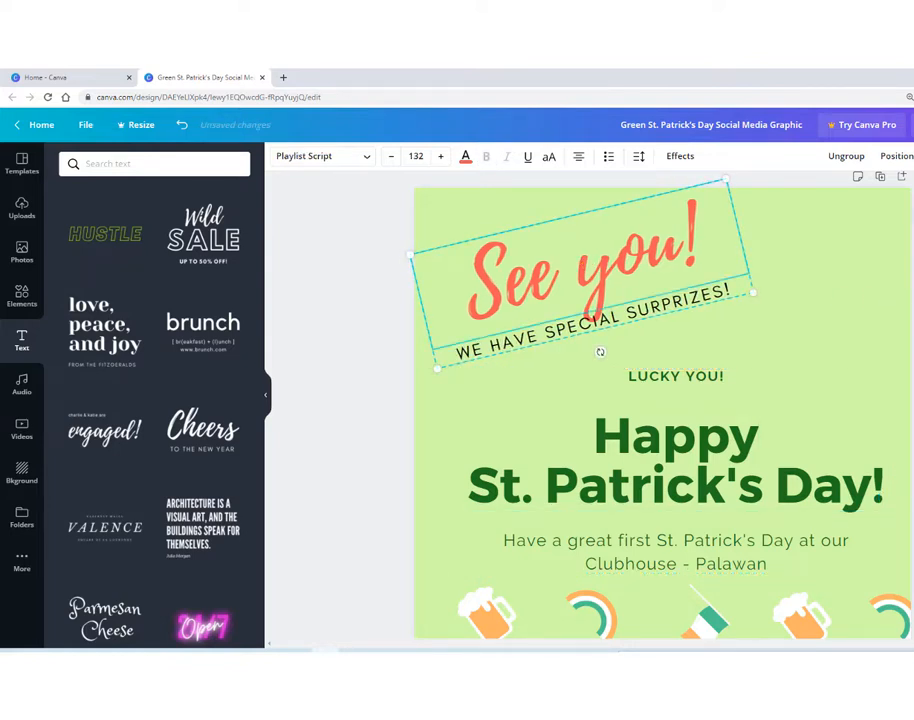
scroll(600, 352, down, 2)
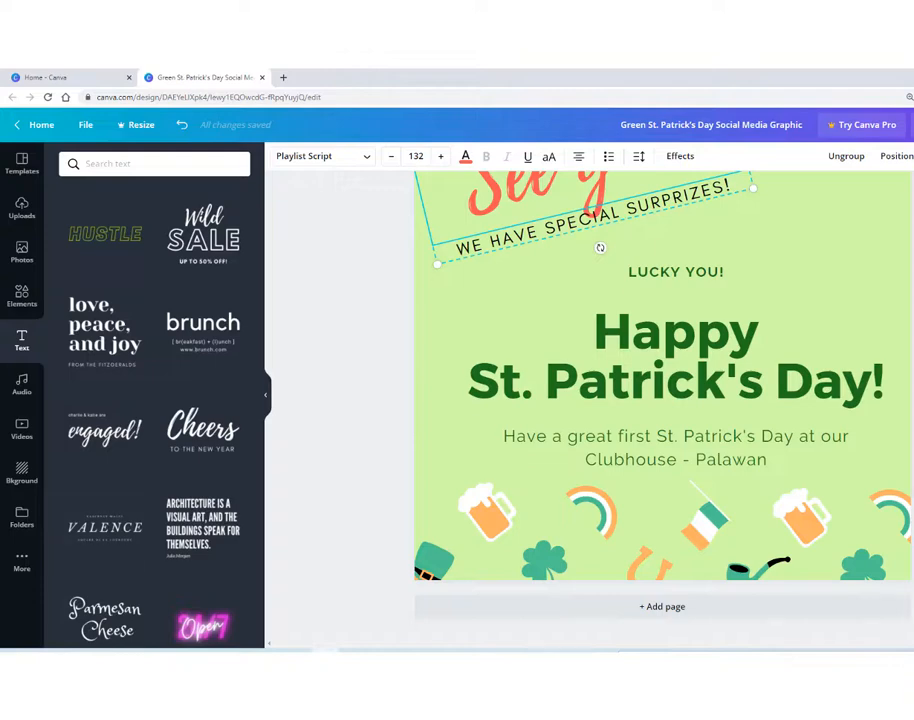
scroll(662, 400, up, 1)
scroll(662, 400, up, 1)
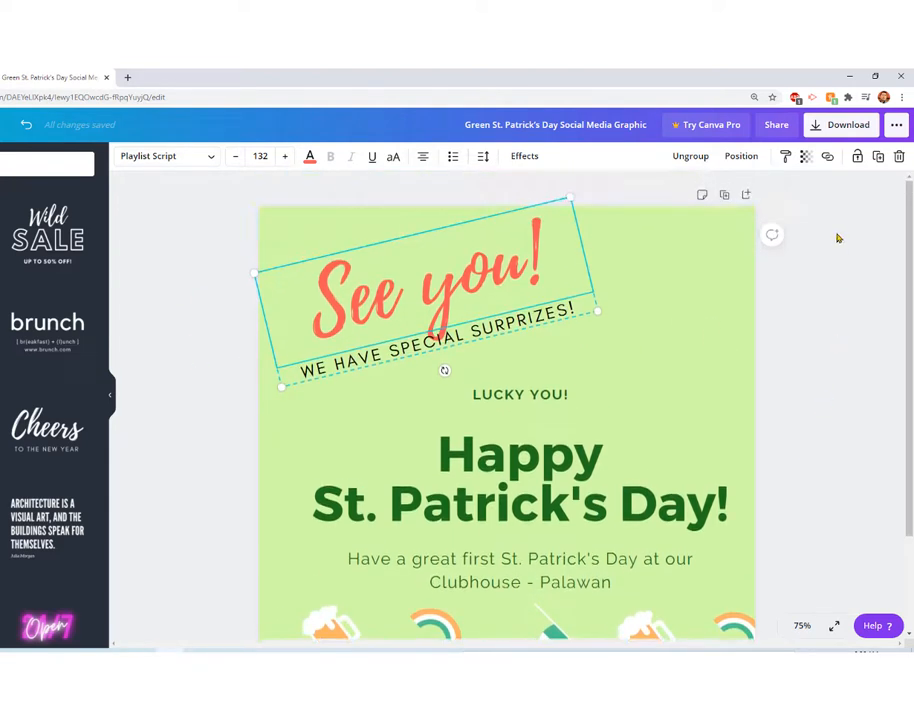
- Download the finished graphic as a PNG file, and close the image preview and the referral dialog
click(822, 128)
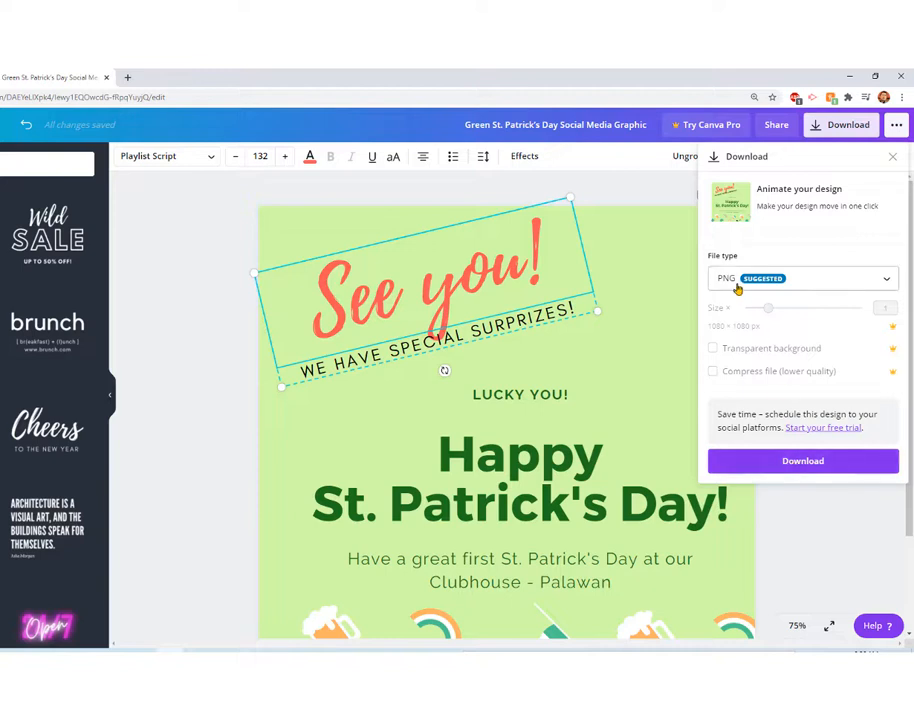
click(803, 462)
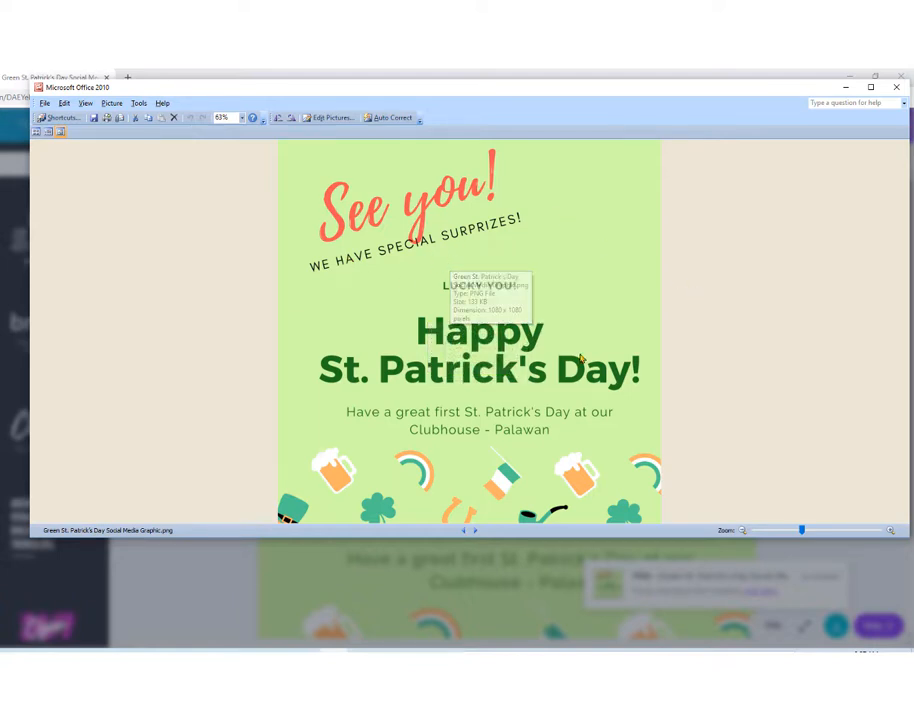
click(847, 88)
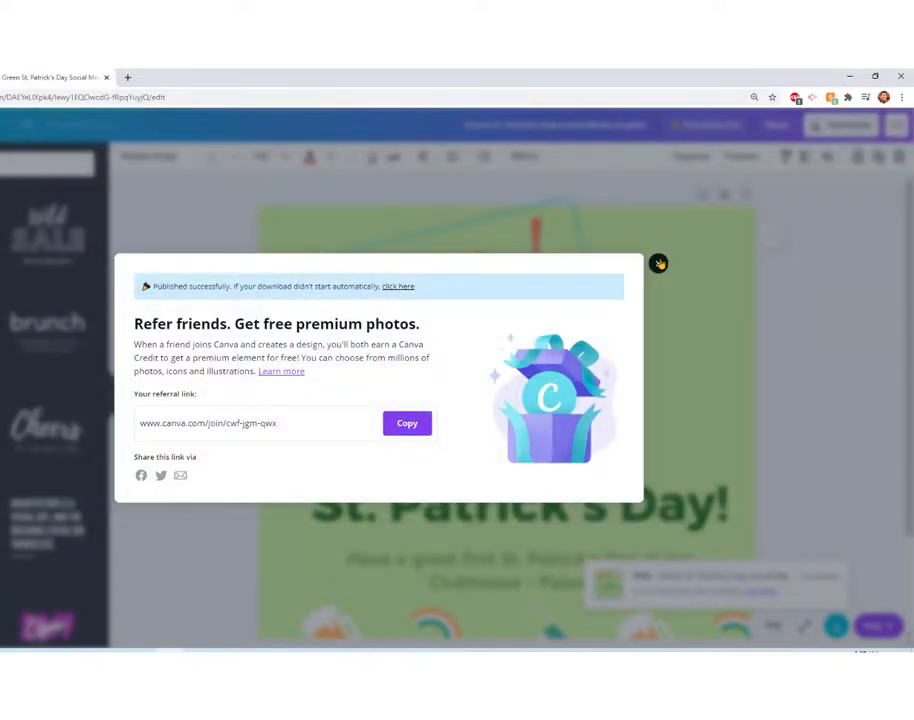
click(658, 264)
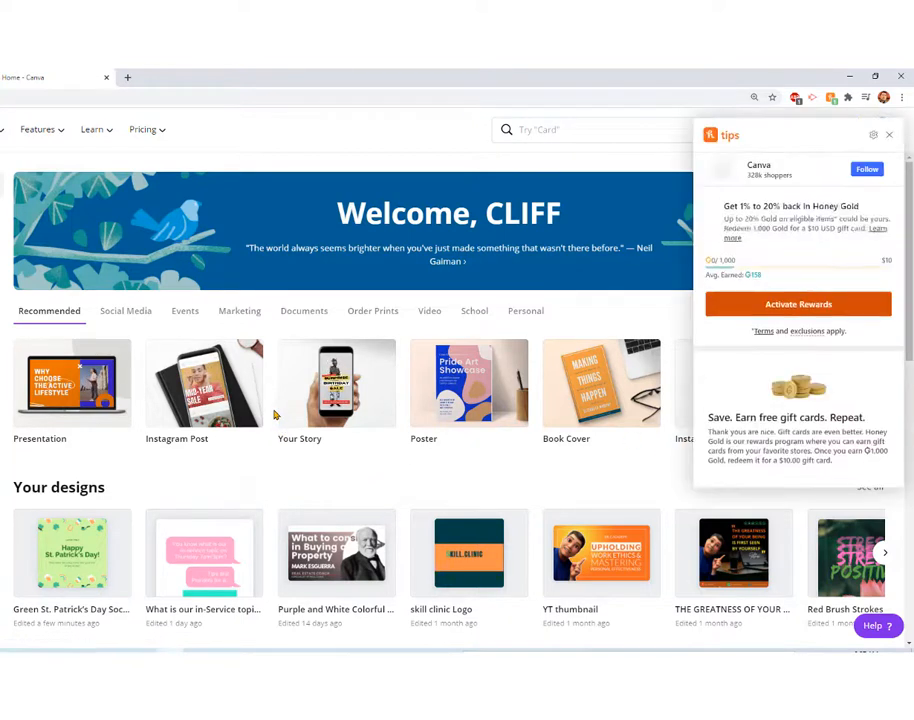
- Open the existing YT thumbnail design from the home page to look through its pages and the uploaded images
click(886, 134)
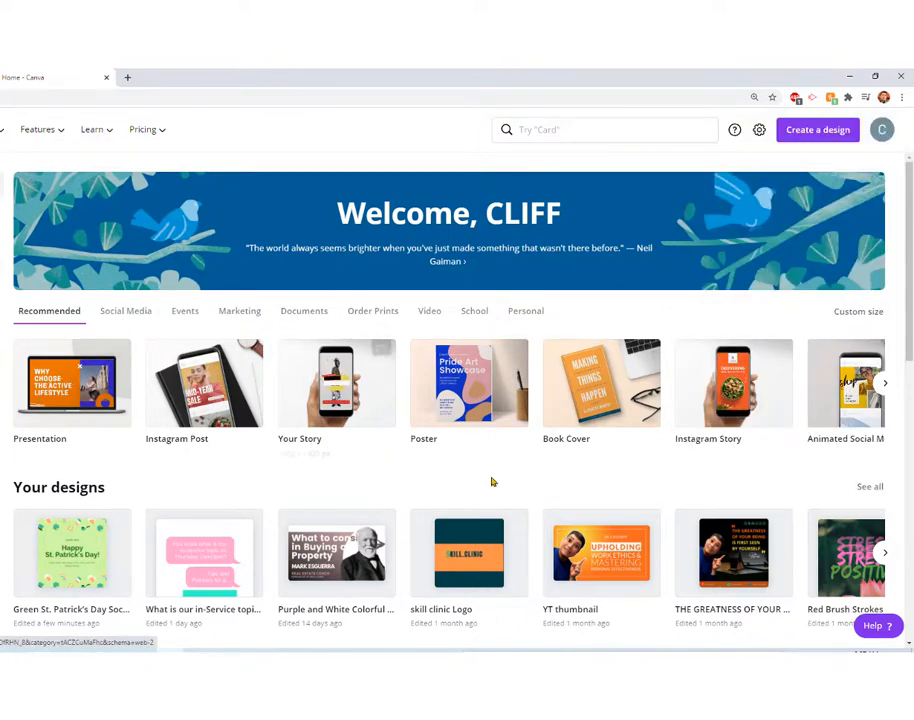
scroll(520, 474, down, 1)
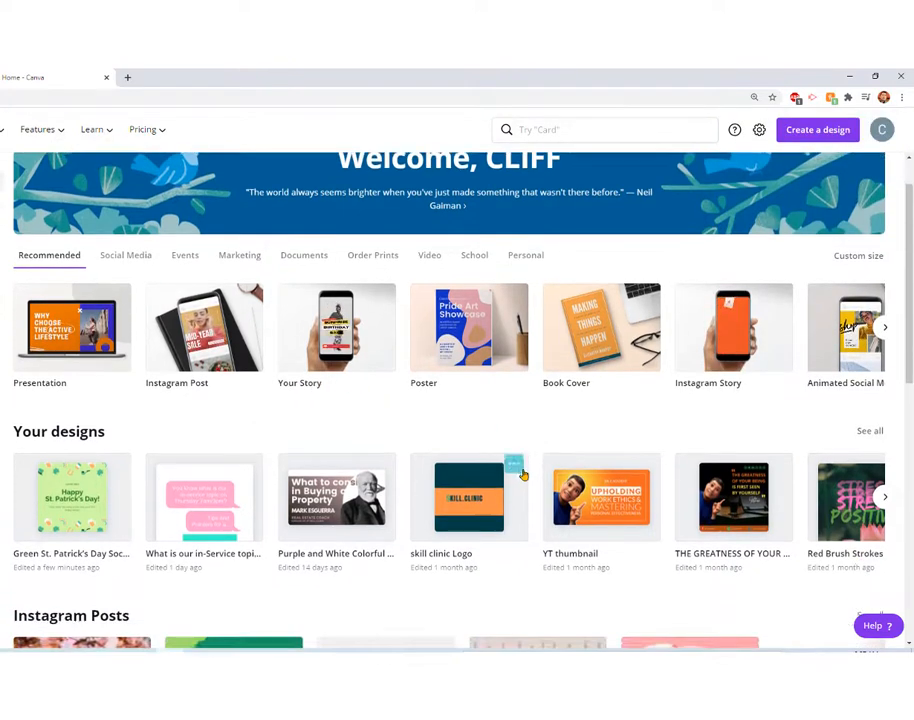
click(590, 507)
scroll(400, 470, down, 5)
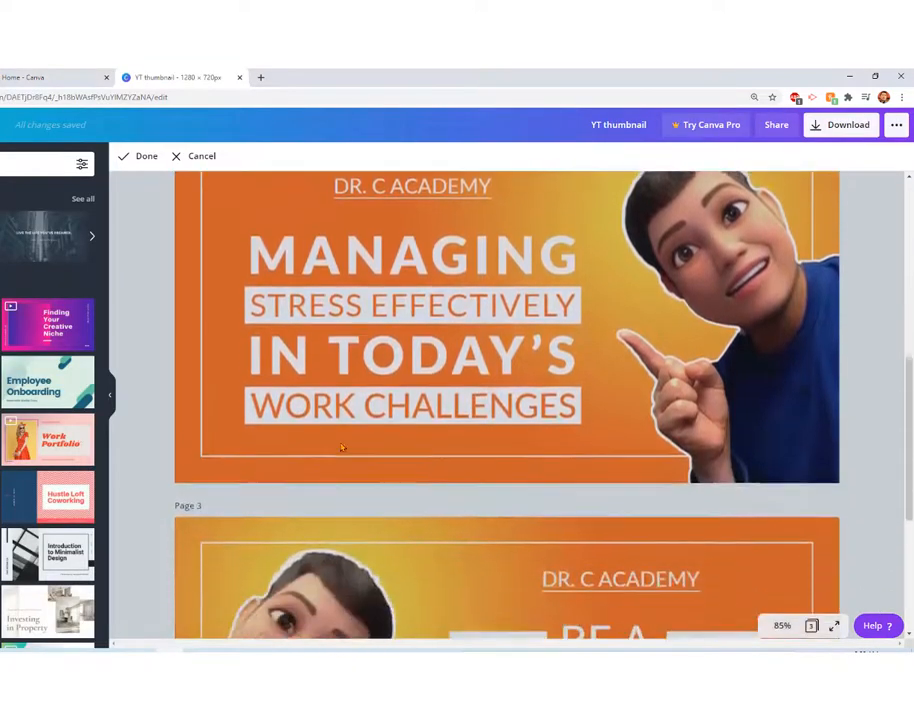
scroll(465, 482, down, 2)
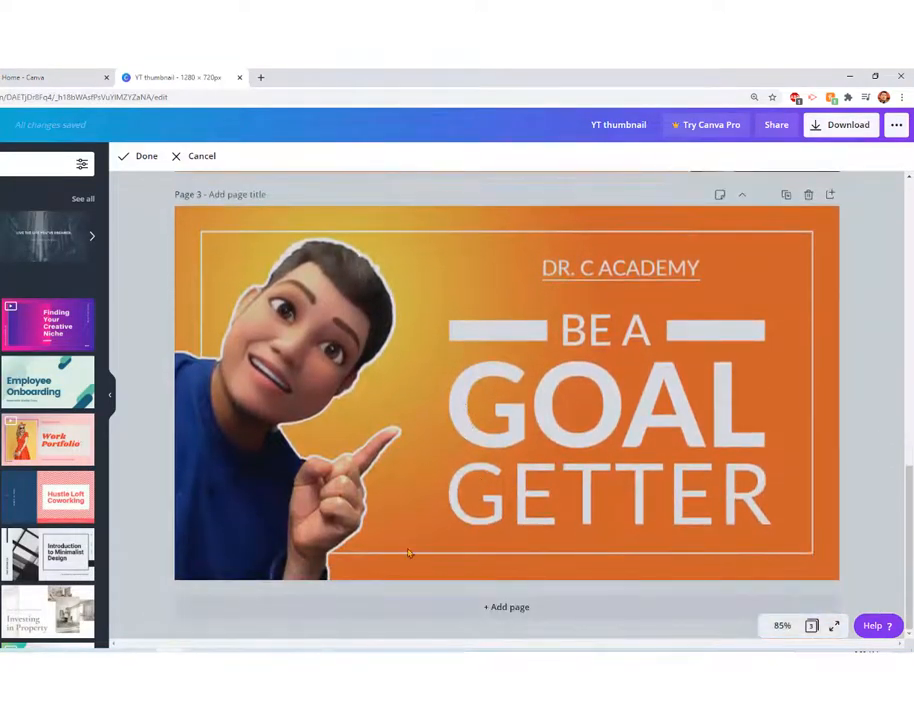
scroll(400, 540, up, 1)
scroll(330, 515, up, 1)
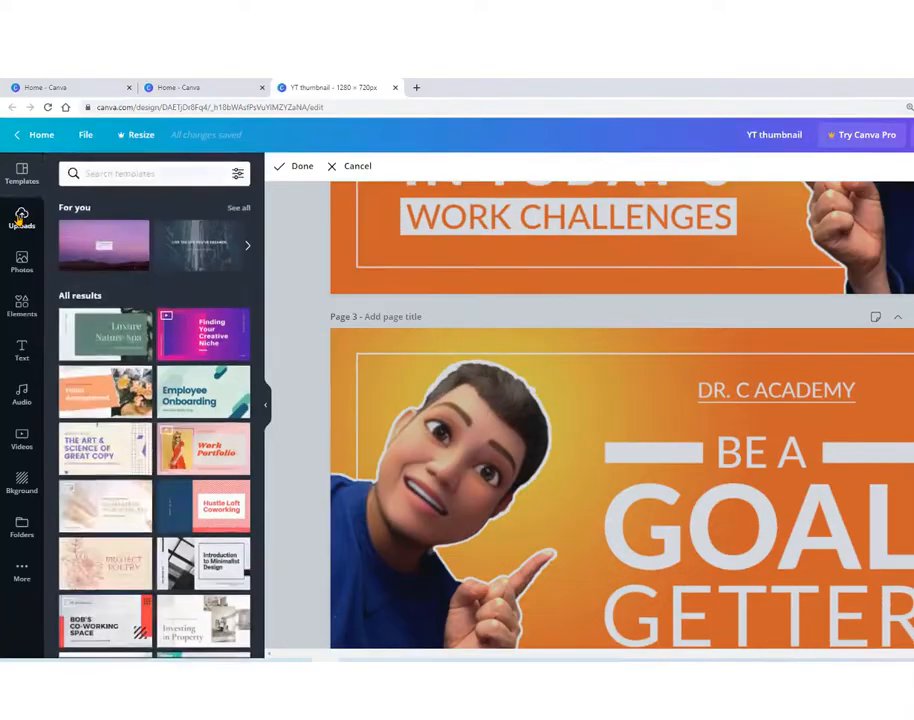
click(21, 218)
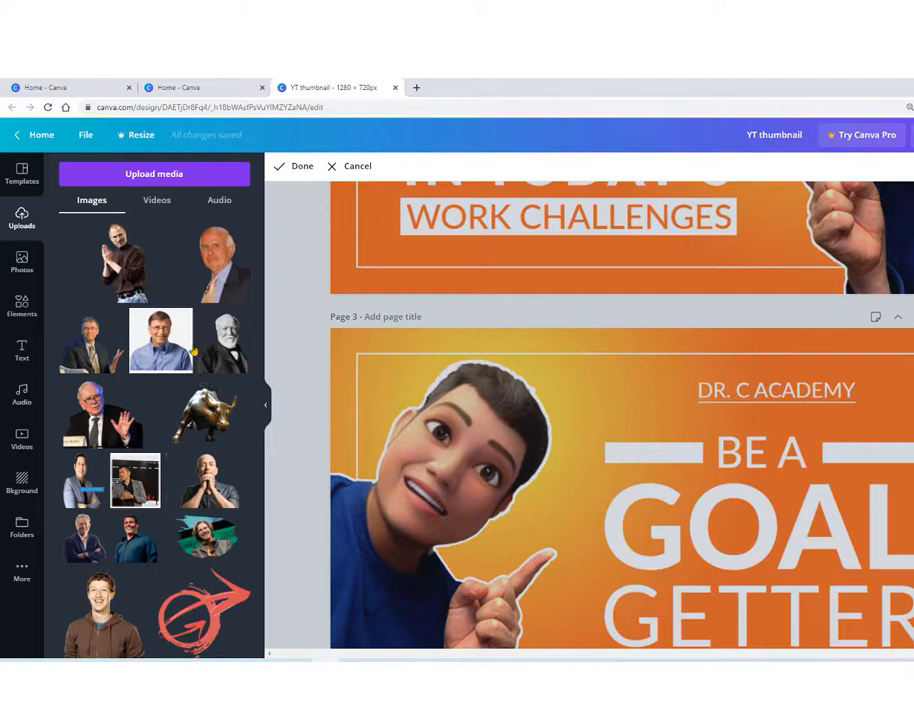